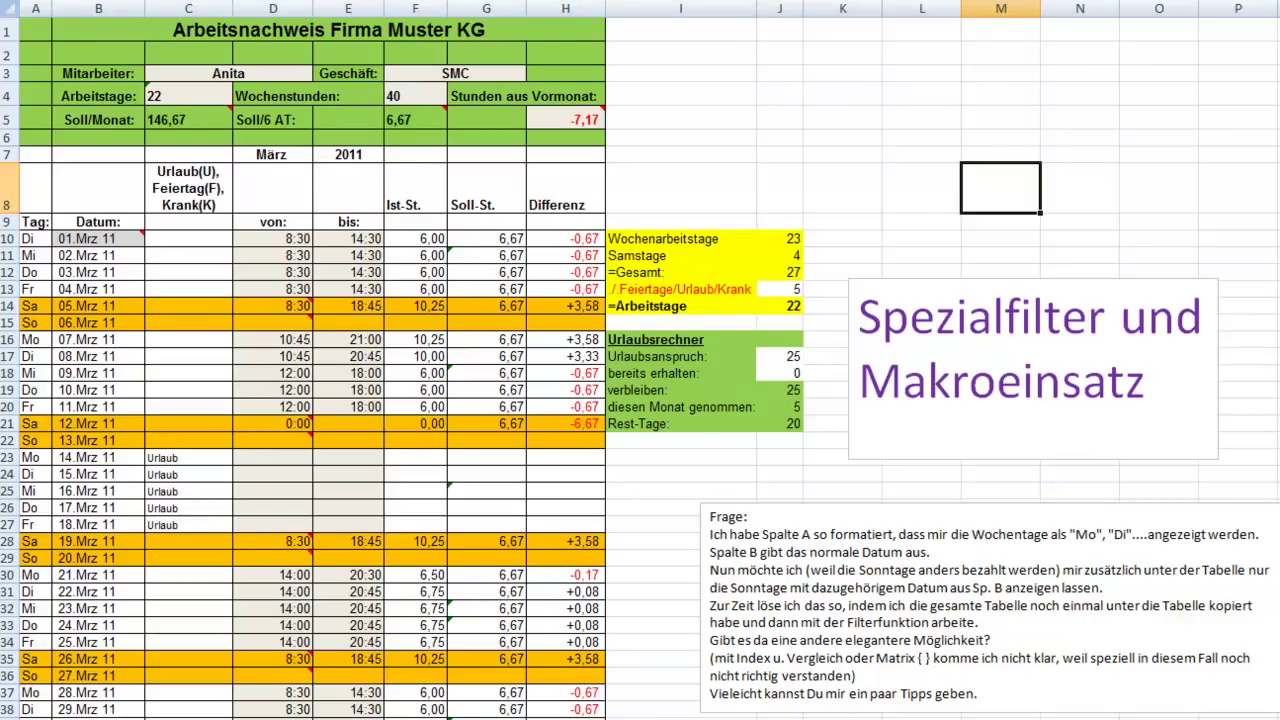
# Step: Select the Tag and Datum entries in A10:B40 of the March timesheet
pyautogui.scroll(-4, 640, 368)
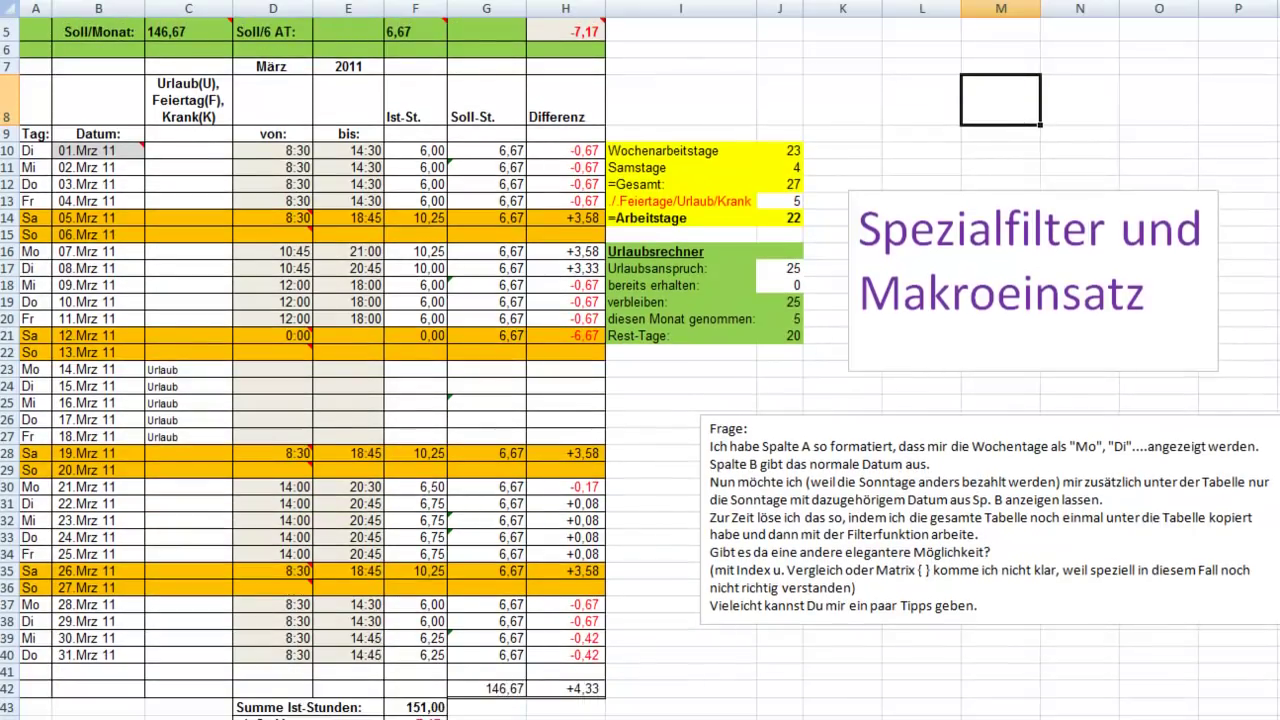
pyautogui.scroll(-2, 640, 368)
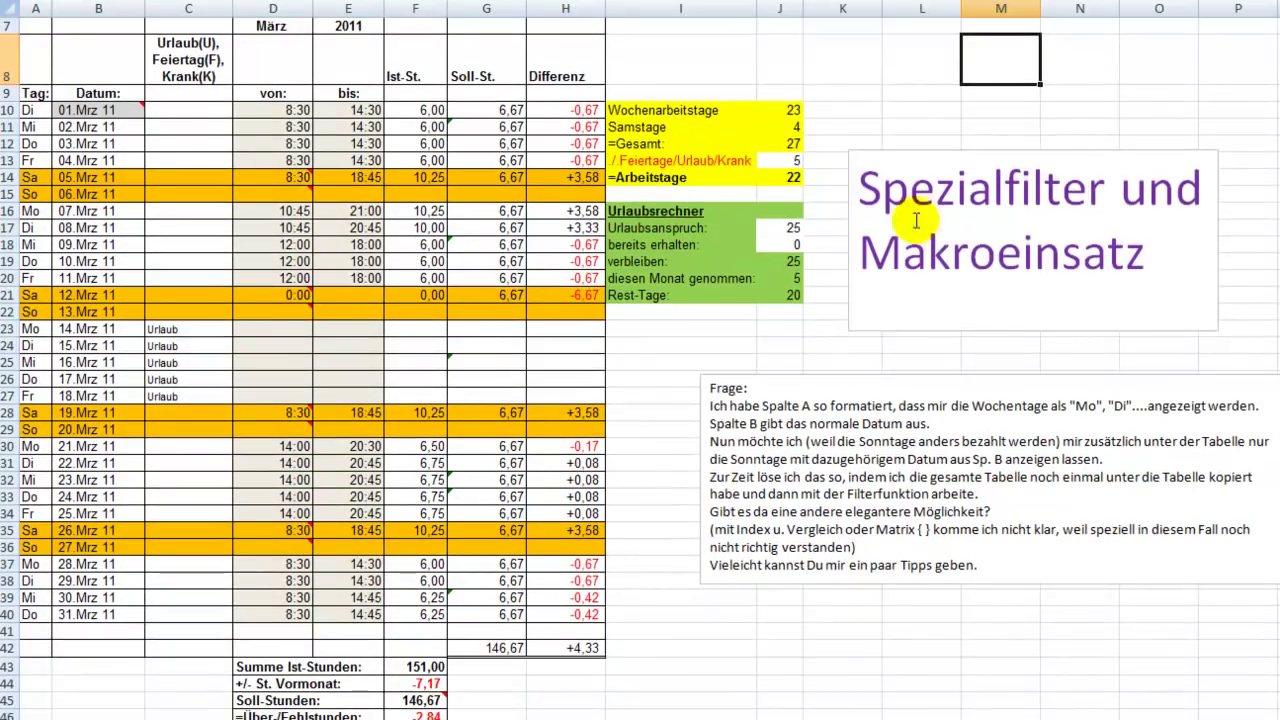
pyautogui.moveTo(48, 110); pyautogui.dragTo(99, 614)
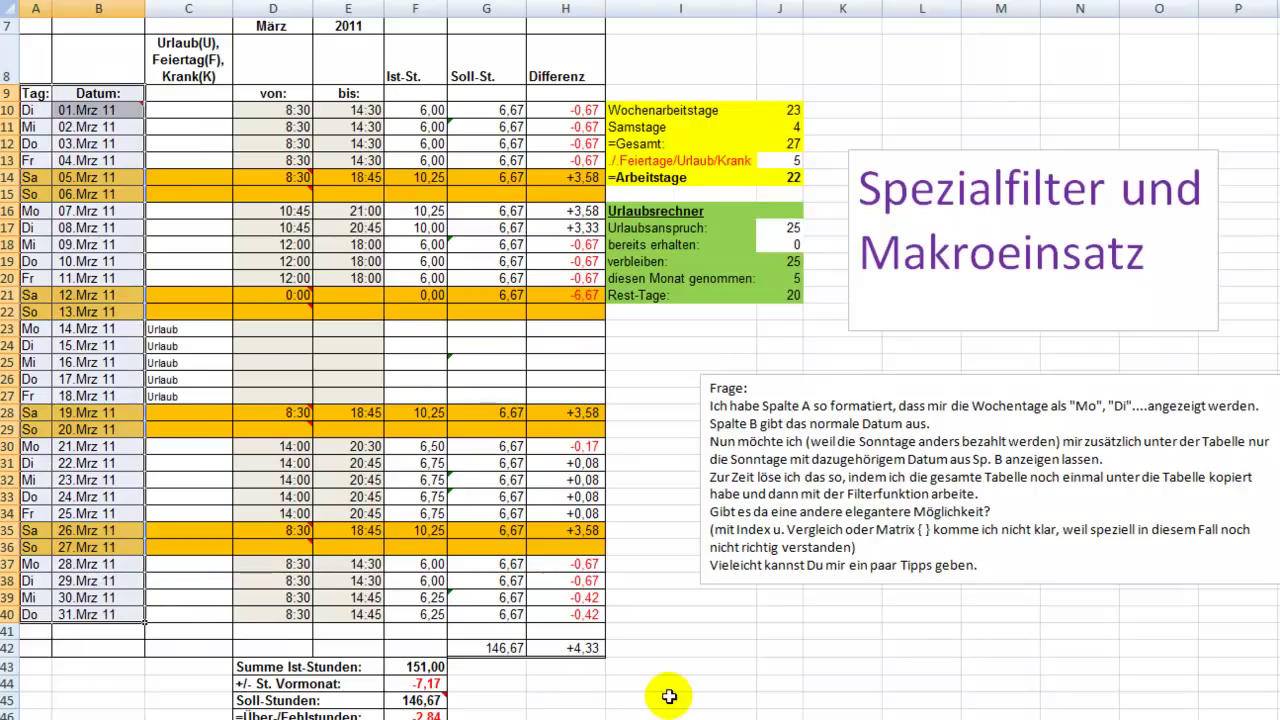
# Step: Select A9:B40 including the Tag and Datum headings, then scroll down to the Sonntage block
pyautogui.click(40, 93)
pyautogui.moveTo(38, 93); pyautogui.dragTo(100, 614)
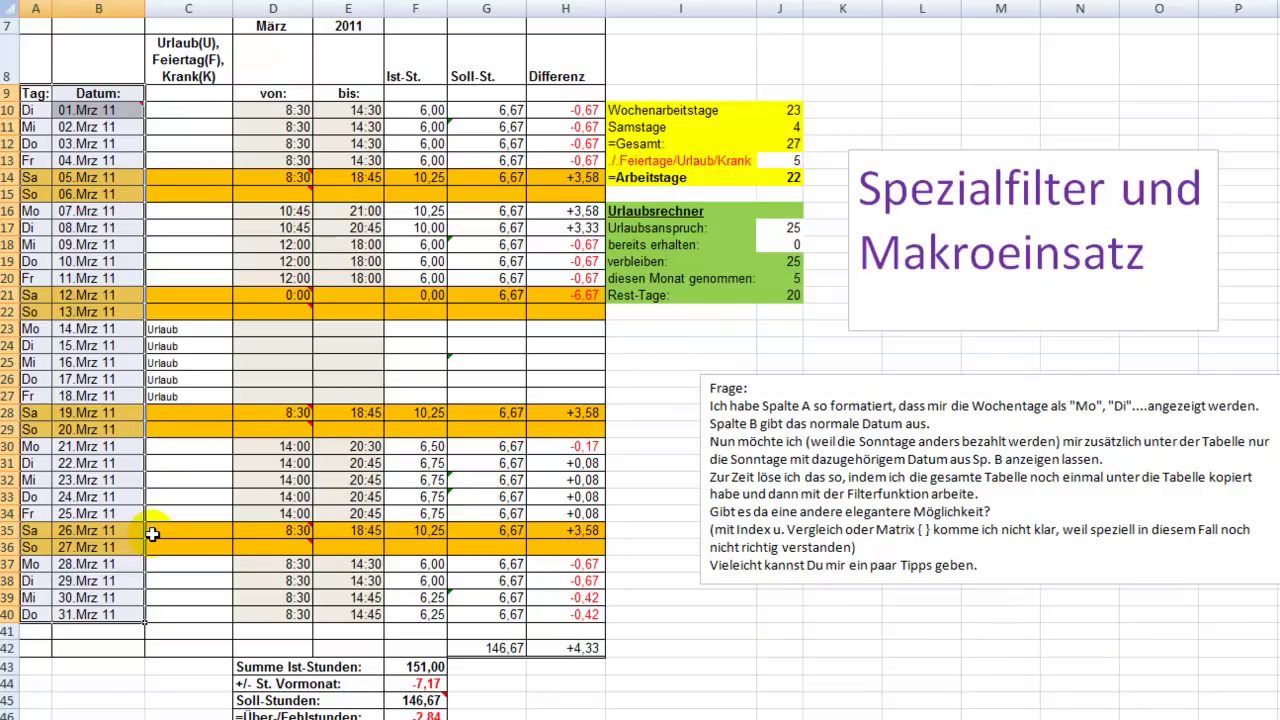
pyautogui.scroll(-2, 343, 620)
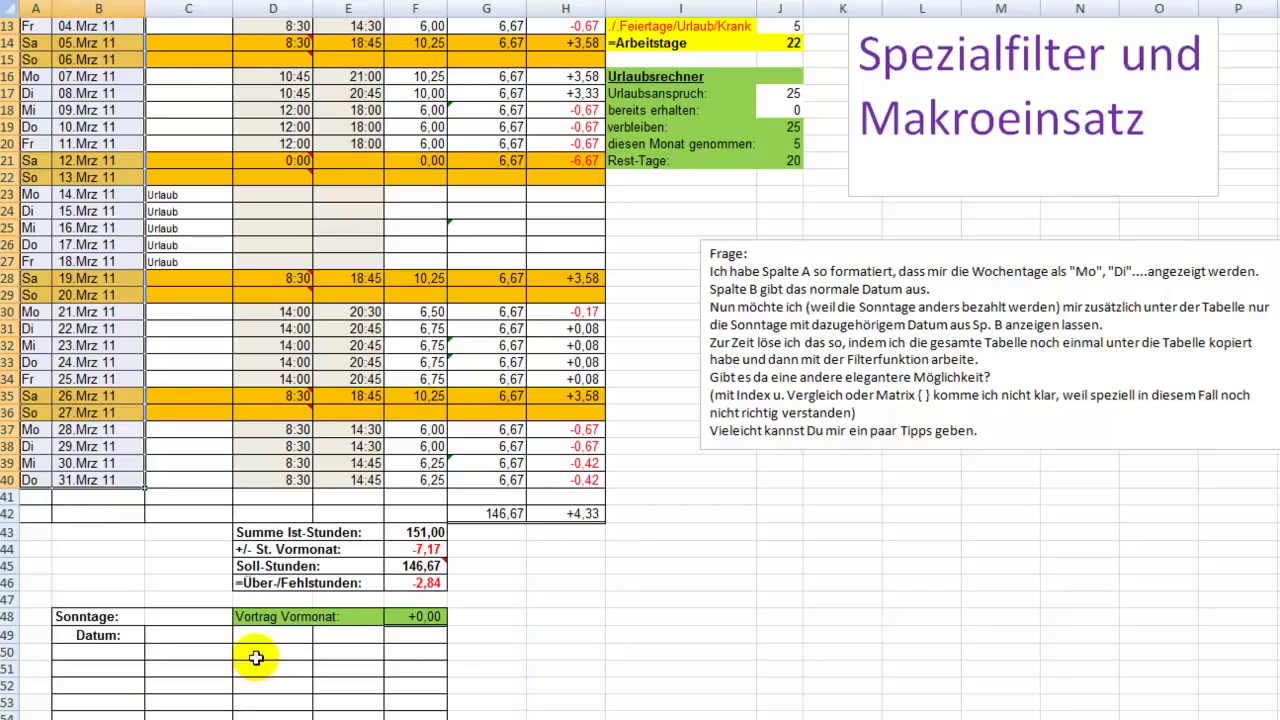
# Step: Enter a 6:00 start and 16:00 end in row 50, then check the 10,00 hours in F50
pyautogui.click(298, 658)
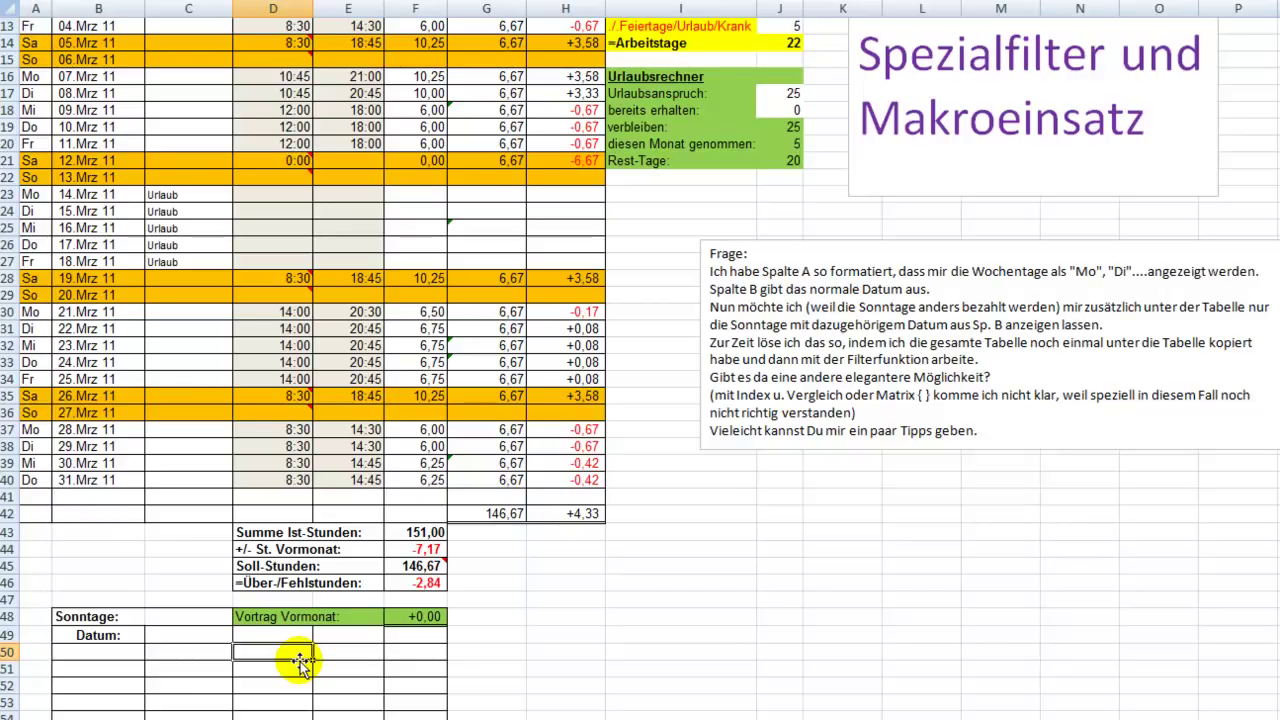
pyautogui.write('6:00')
pyautogui.press('Tab')
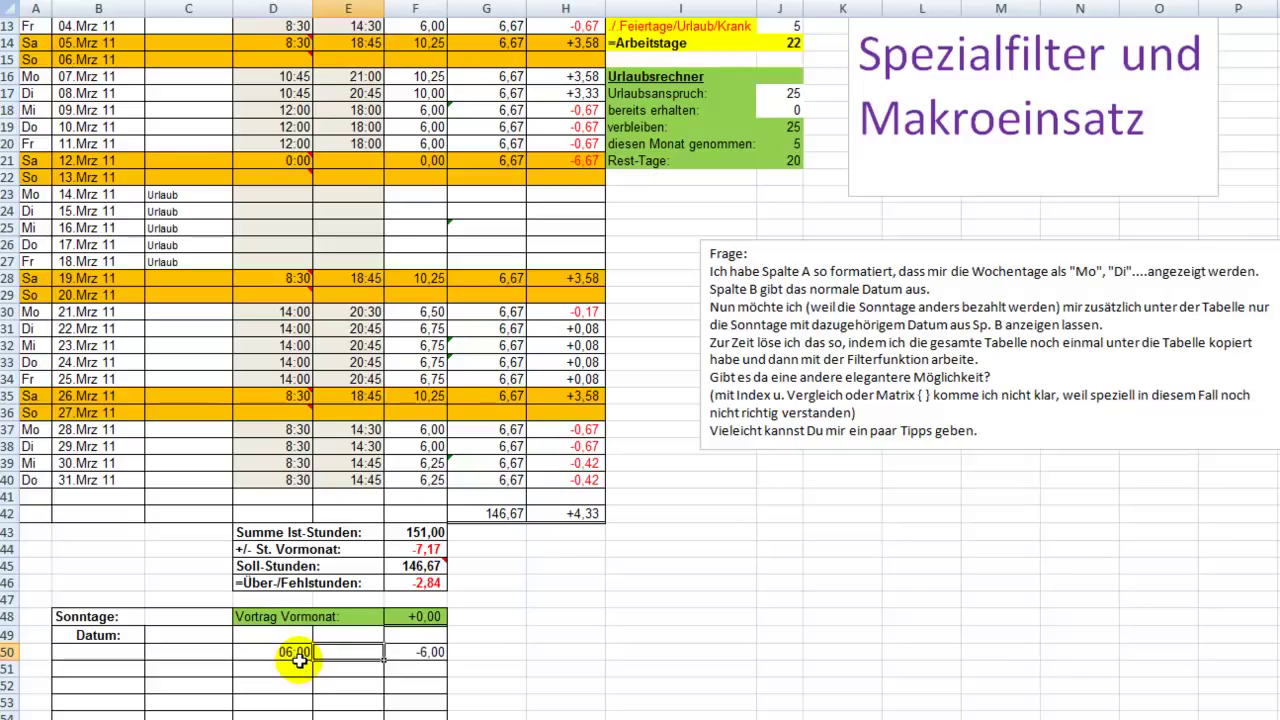
pyautogui.write('16')
pyautogui.write(':00')
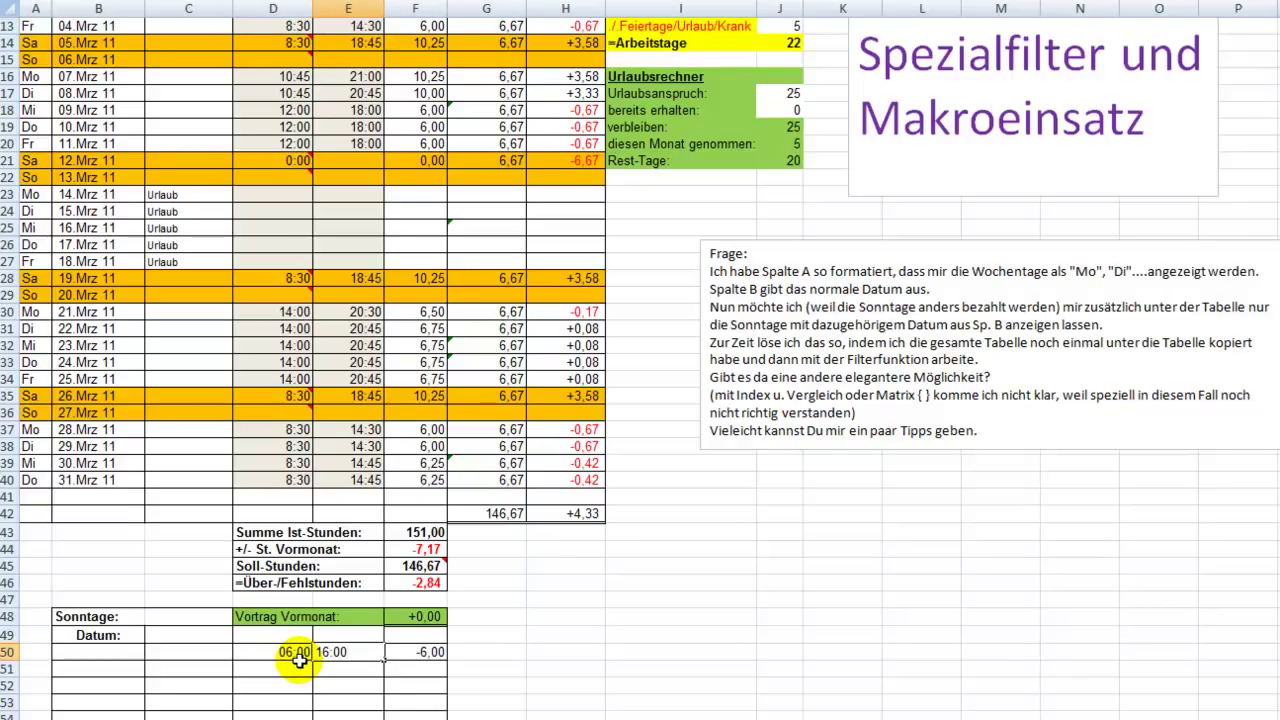
pyautogui.press('Return')
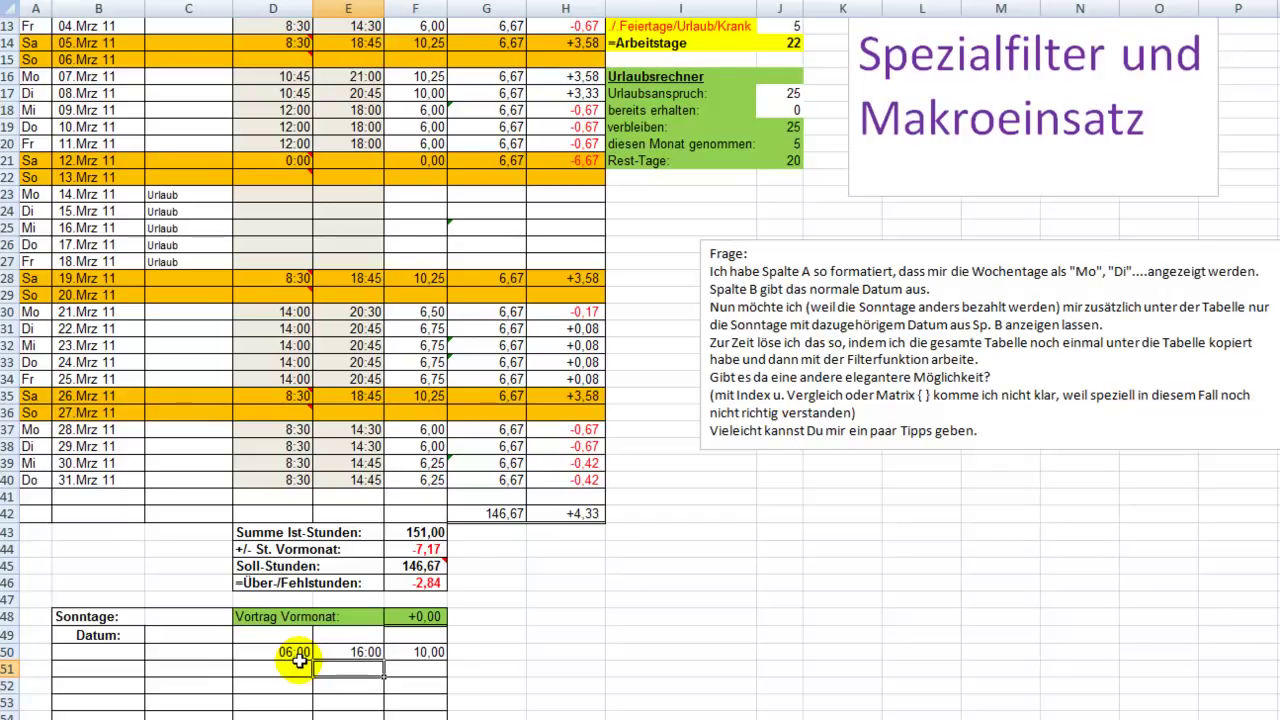
pyautogui.click(415, 651)
pyautogui.click(415, 651)
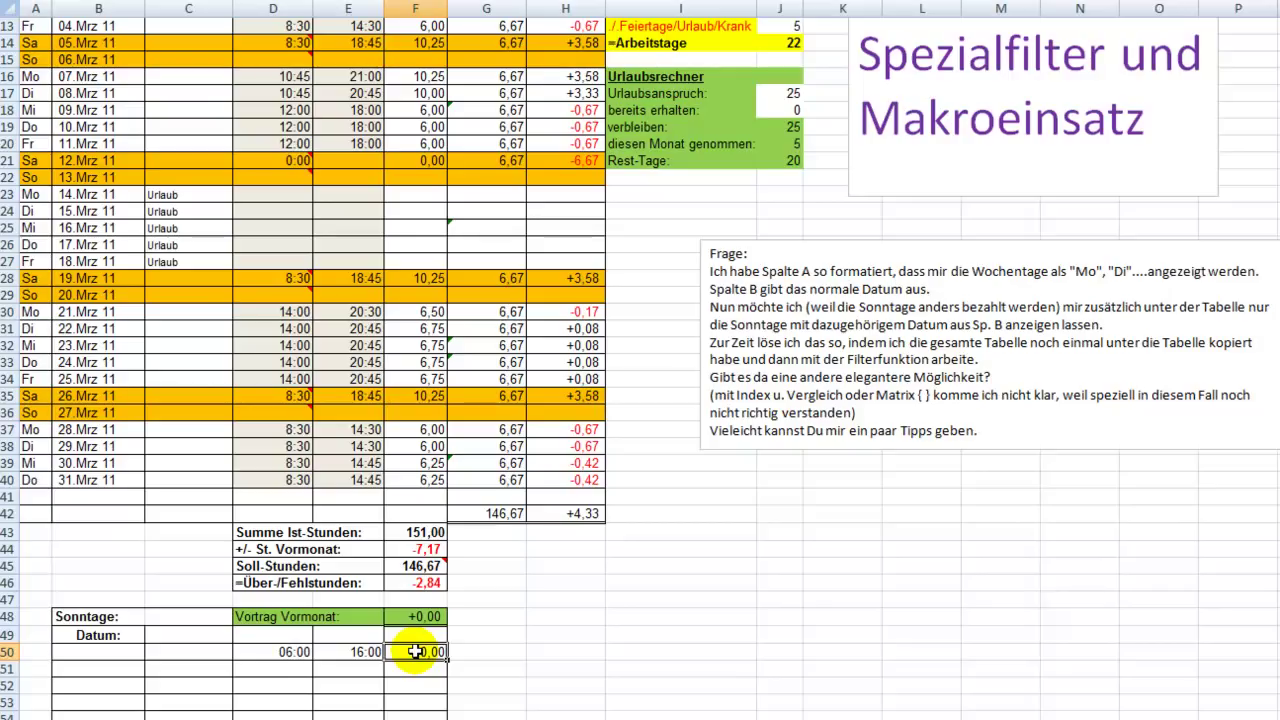
pyautogui.scroll(1, 413, 648)
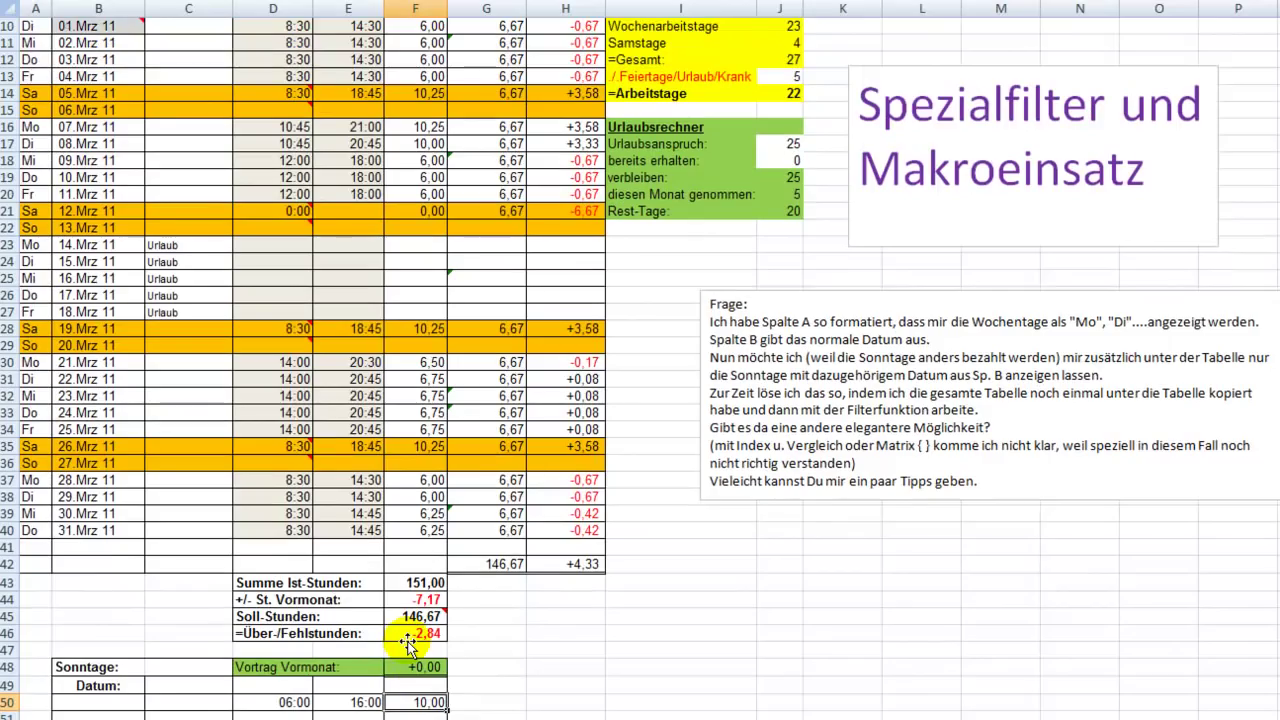
pyautogui.scroll(1, 408, 642)
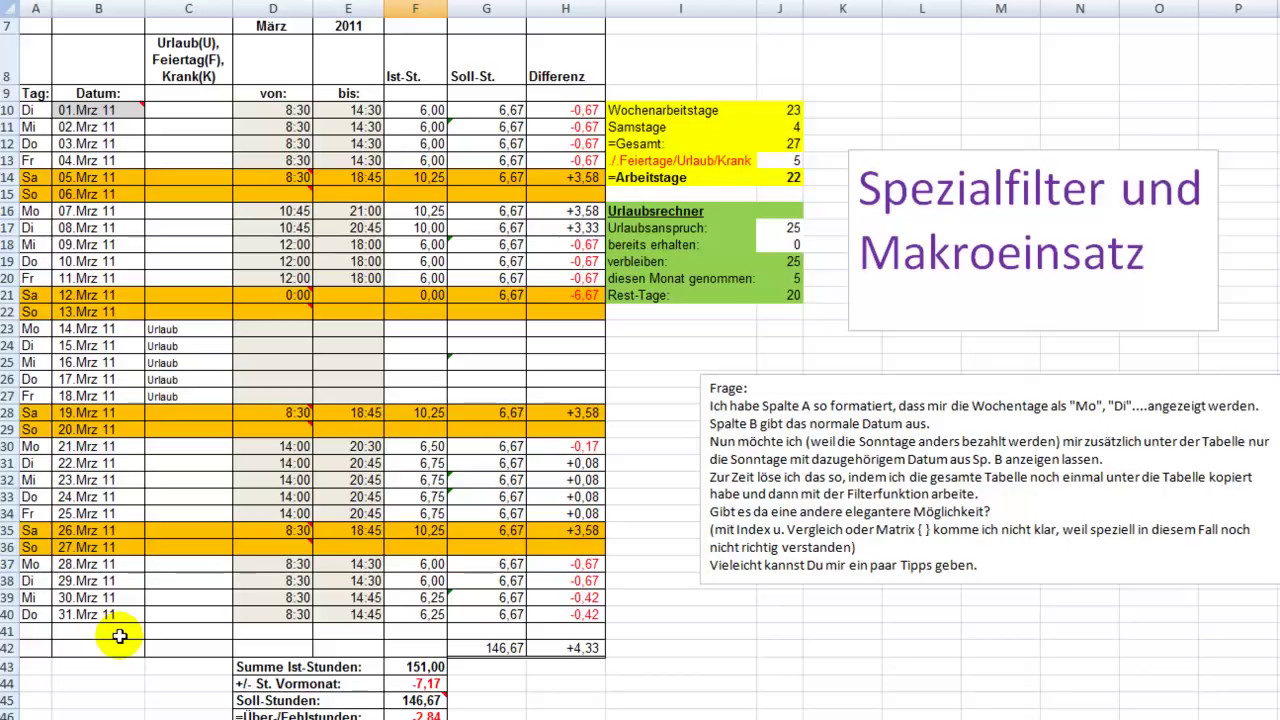
pyautogui.scroll(-3, 157, 404)
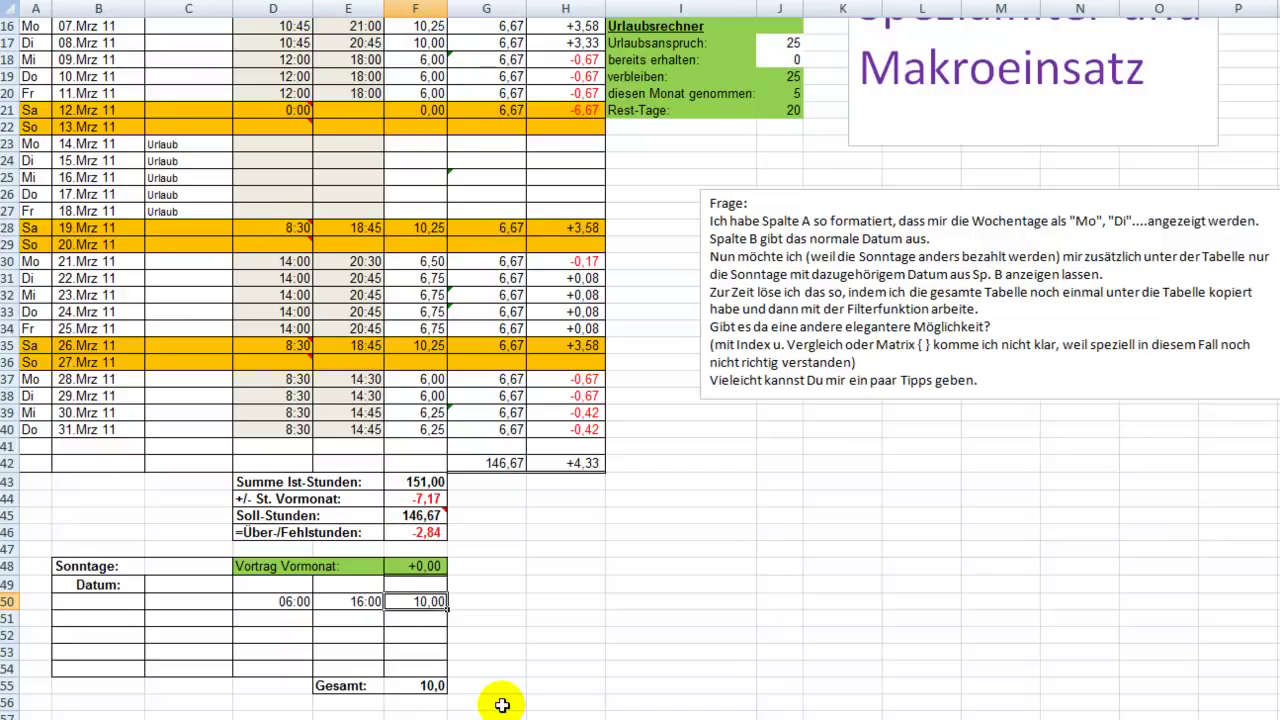
pyautogui.click(844, 464)
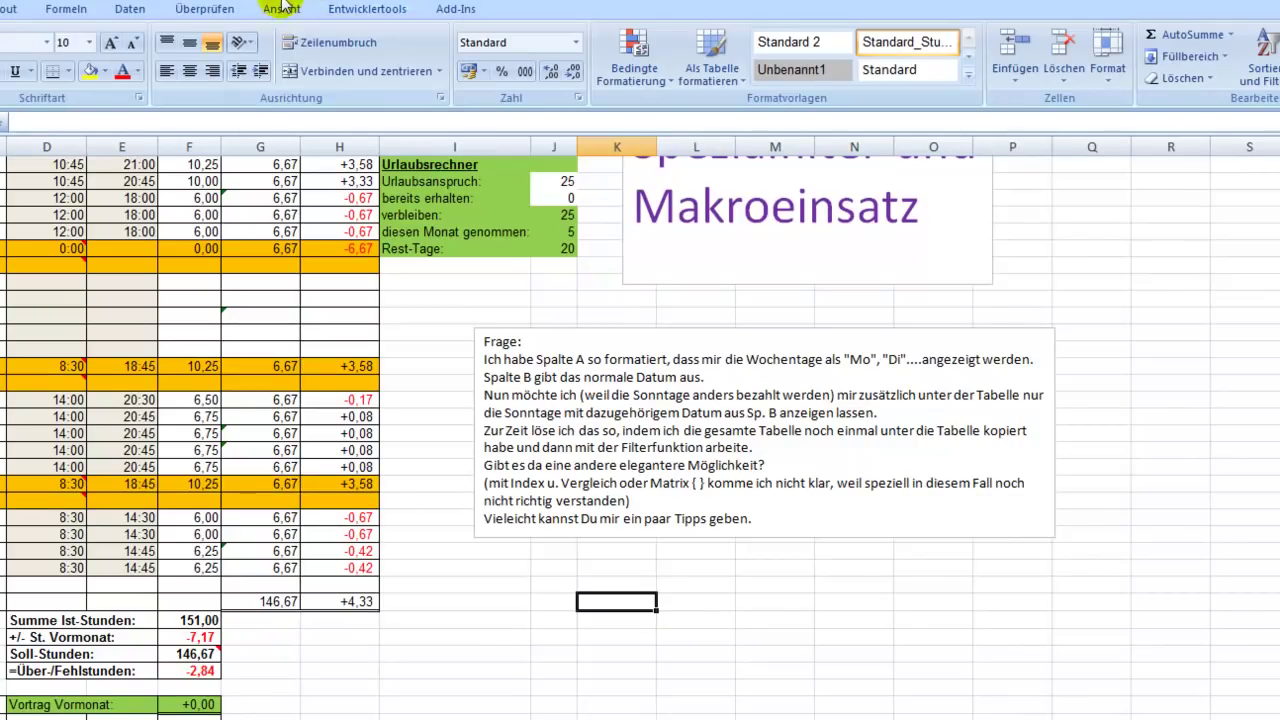
# Step: Record a new macro named sfm in this workbook with shortcut Ctrl+f
pyautogui.click(281, 8)
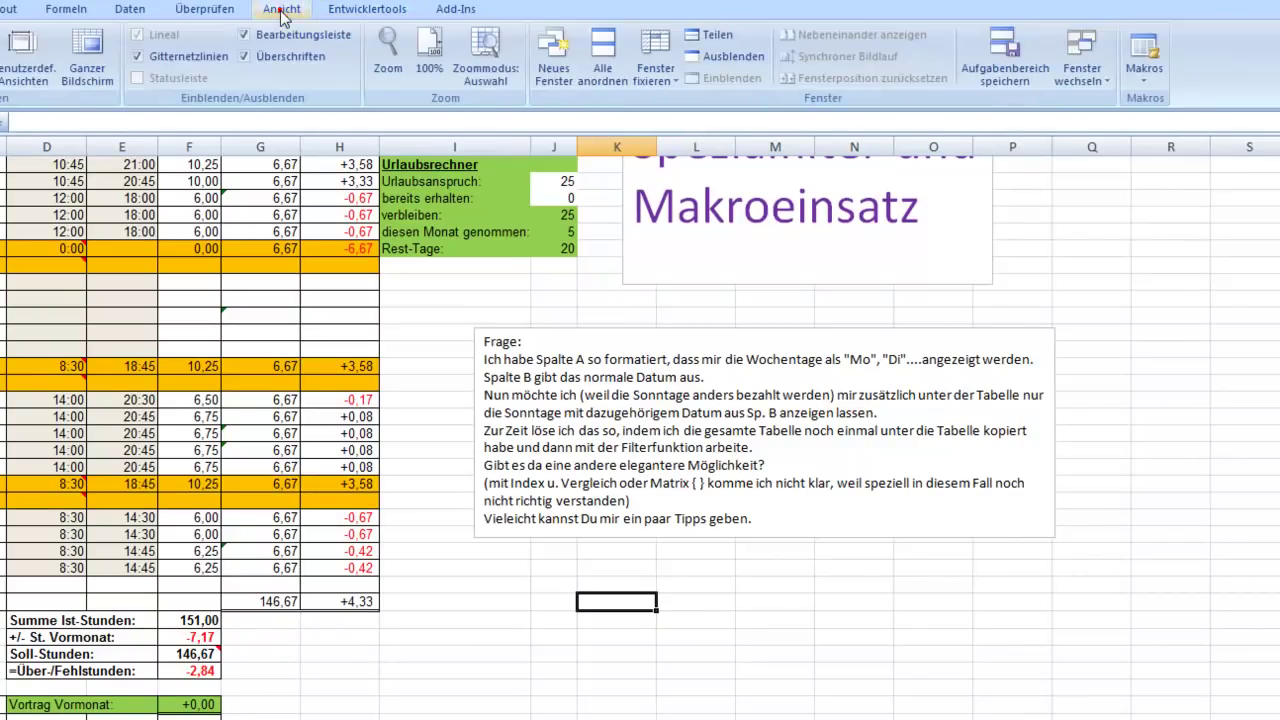
pyautogui.click(1144, 70)
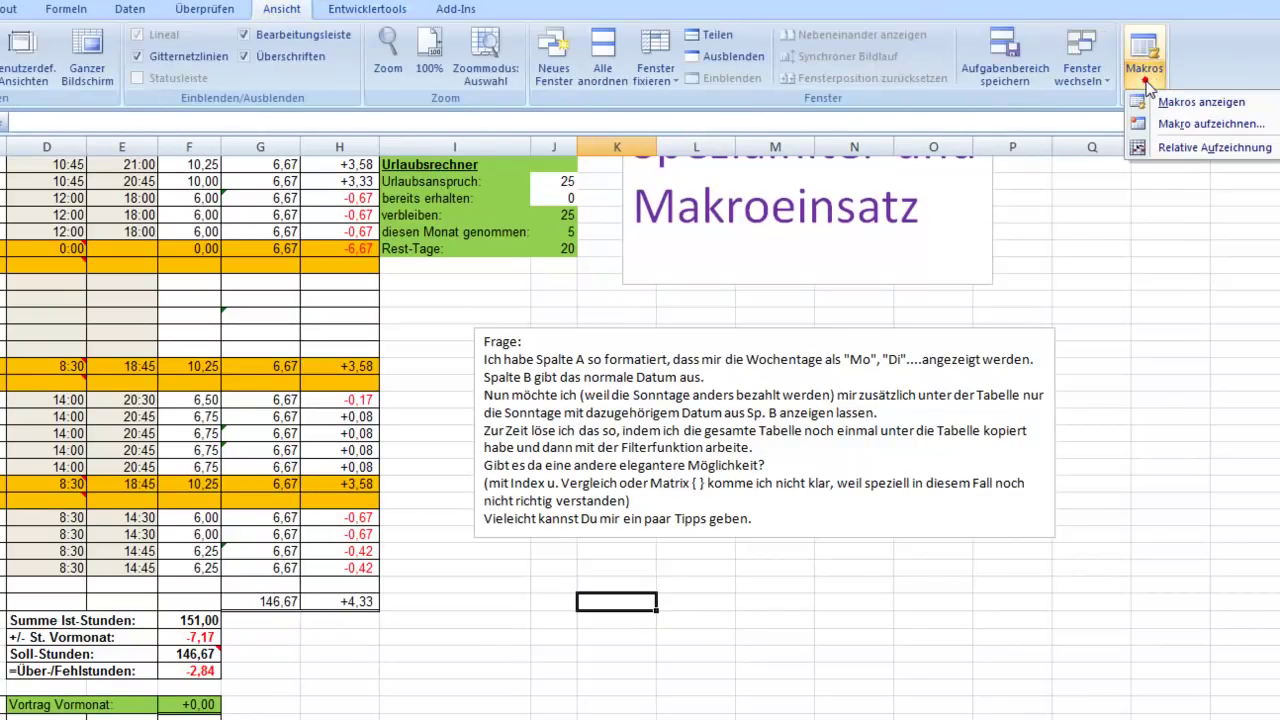
pyautogui.click(1172, 123)
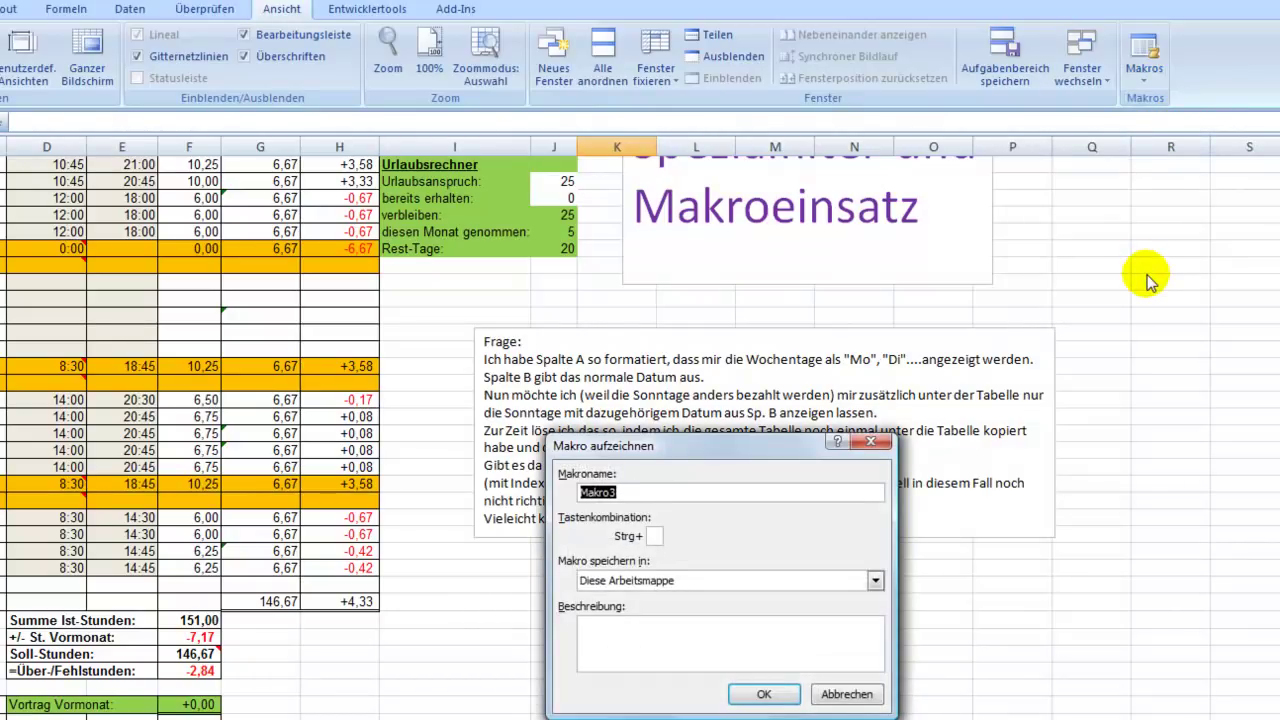
pyautogui.write('sfm')
pyautogui.click(654, 536)
pyautogui.write('f')
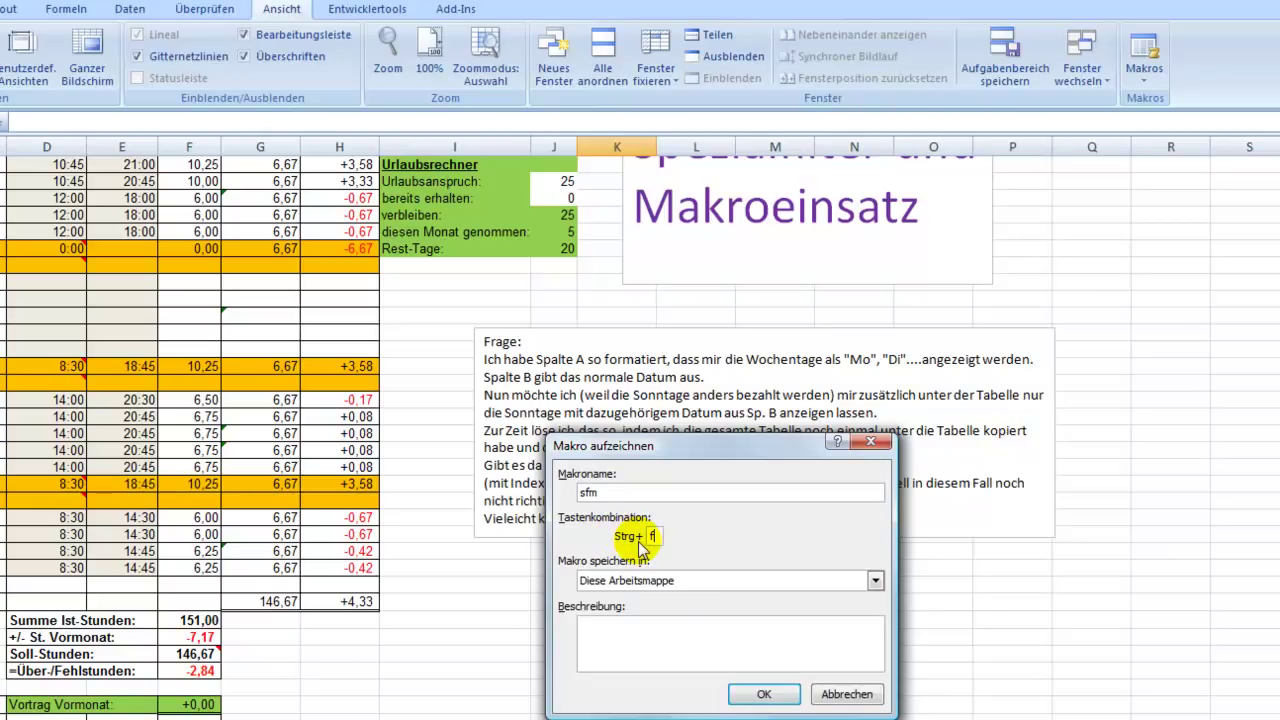
pyautogui.click(765, 695)
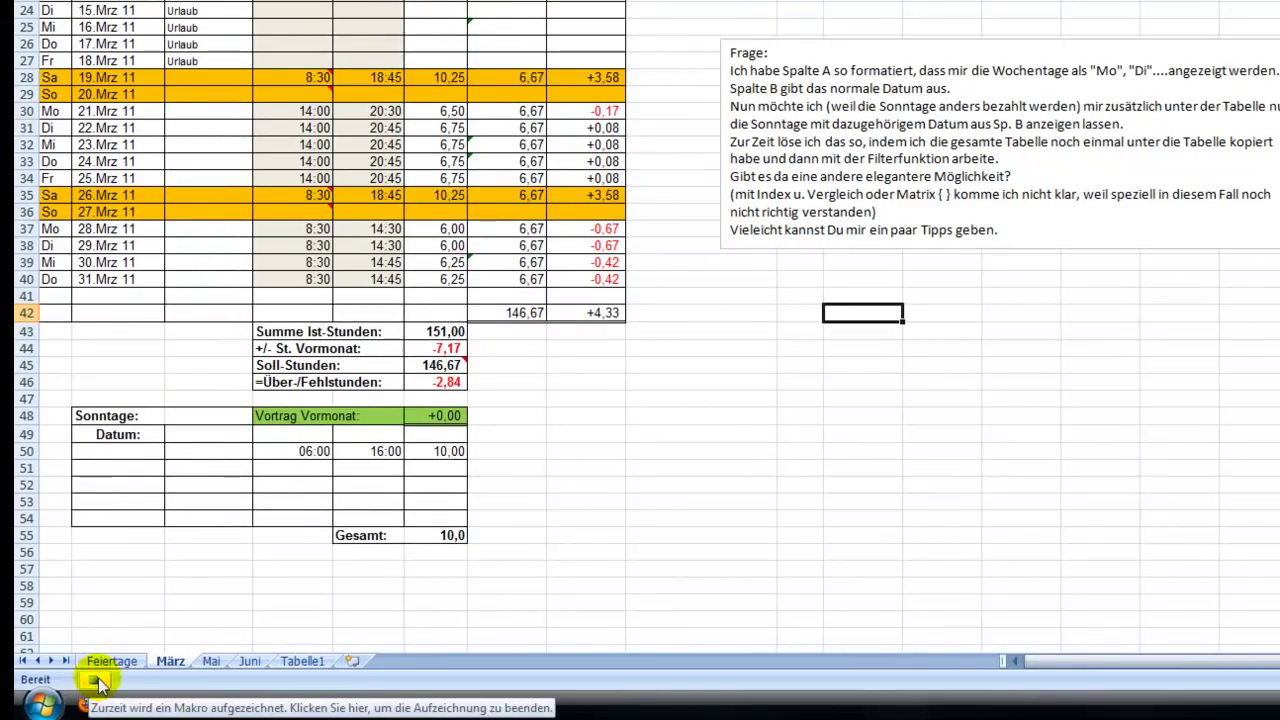
pyautogui.click(95, 681)
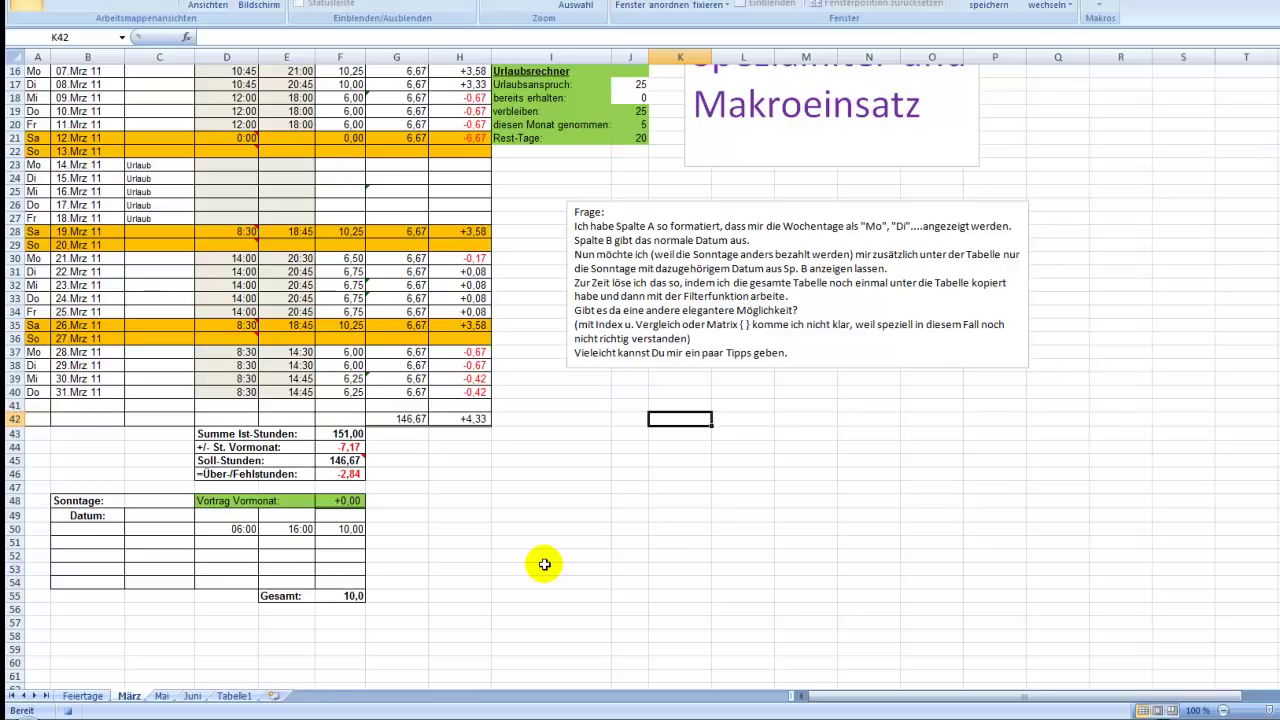
pyautogui.press('F5')
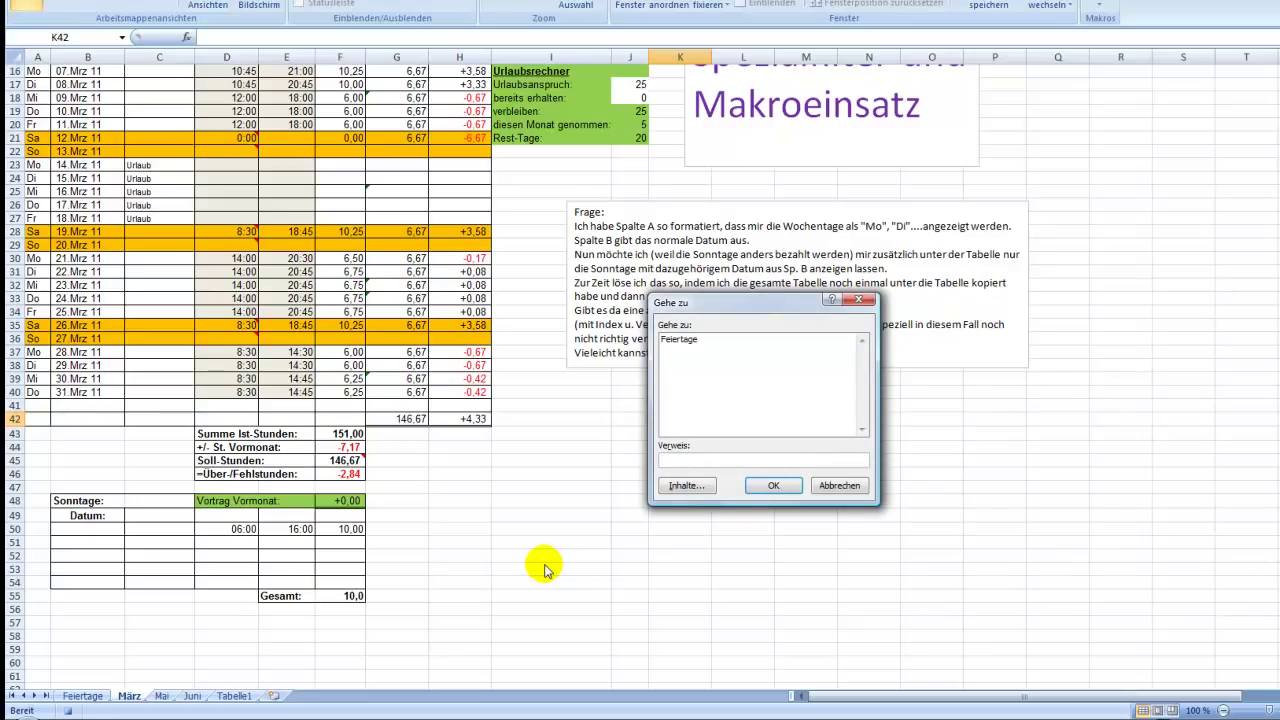
pyautogui.write('a44')
pyautogui.press('Return')
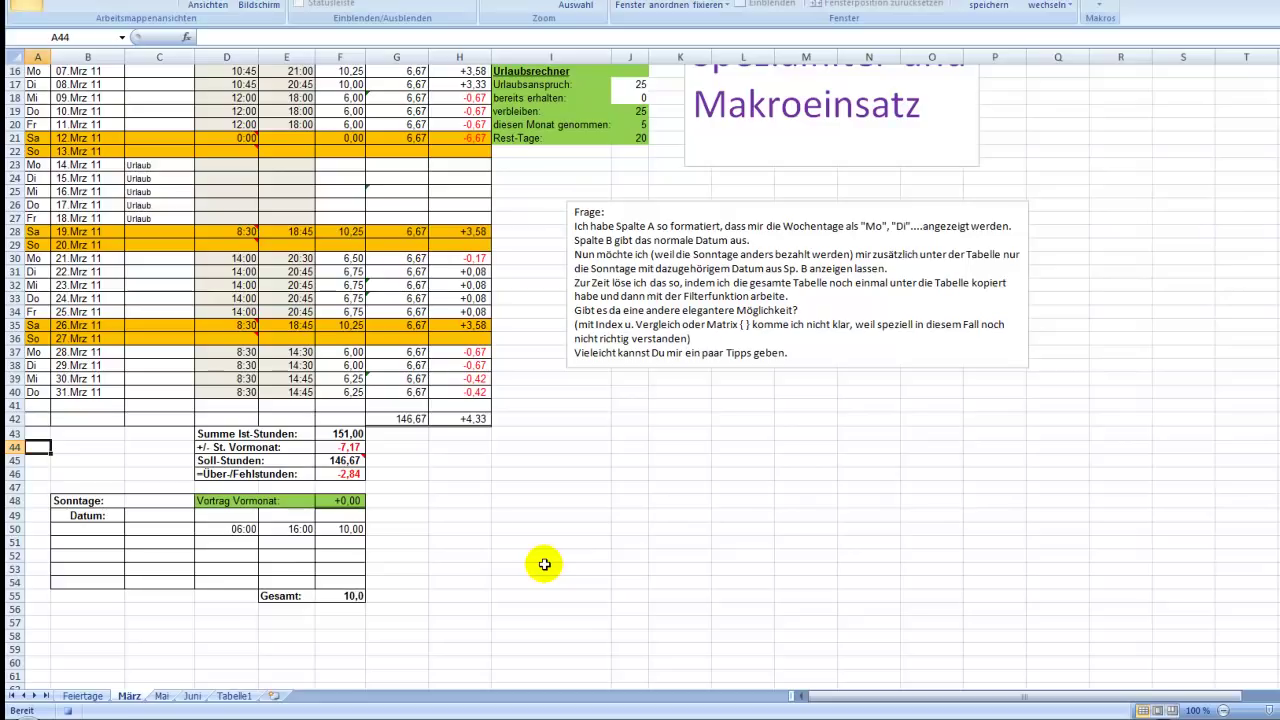
# Step: Enter 'Tag:' in A44 and 'So' in A45 as the Sunday criterion
pyautogui.scroll(2, 563, 557)
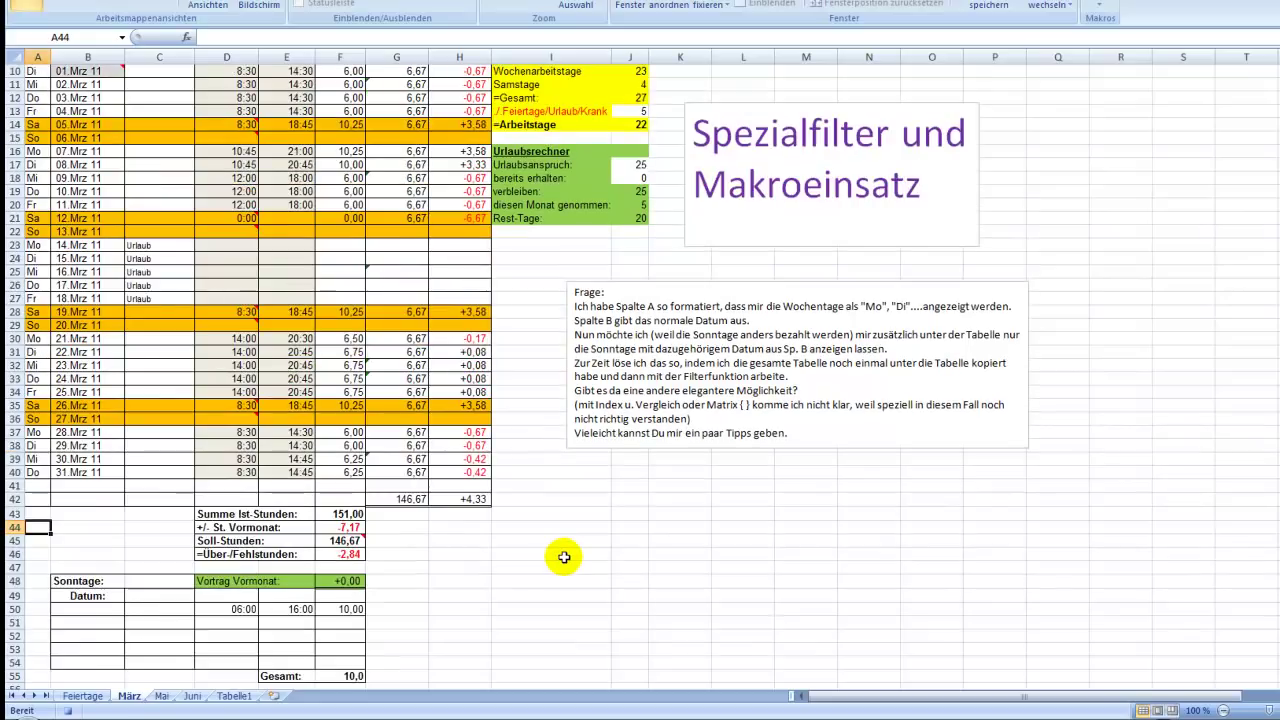
pyautogui.scroll(2, 564, 557)
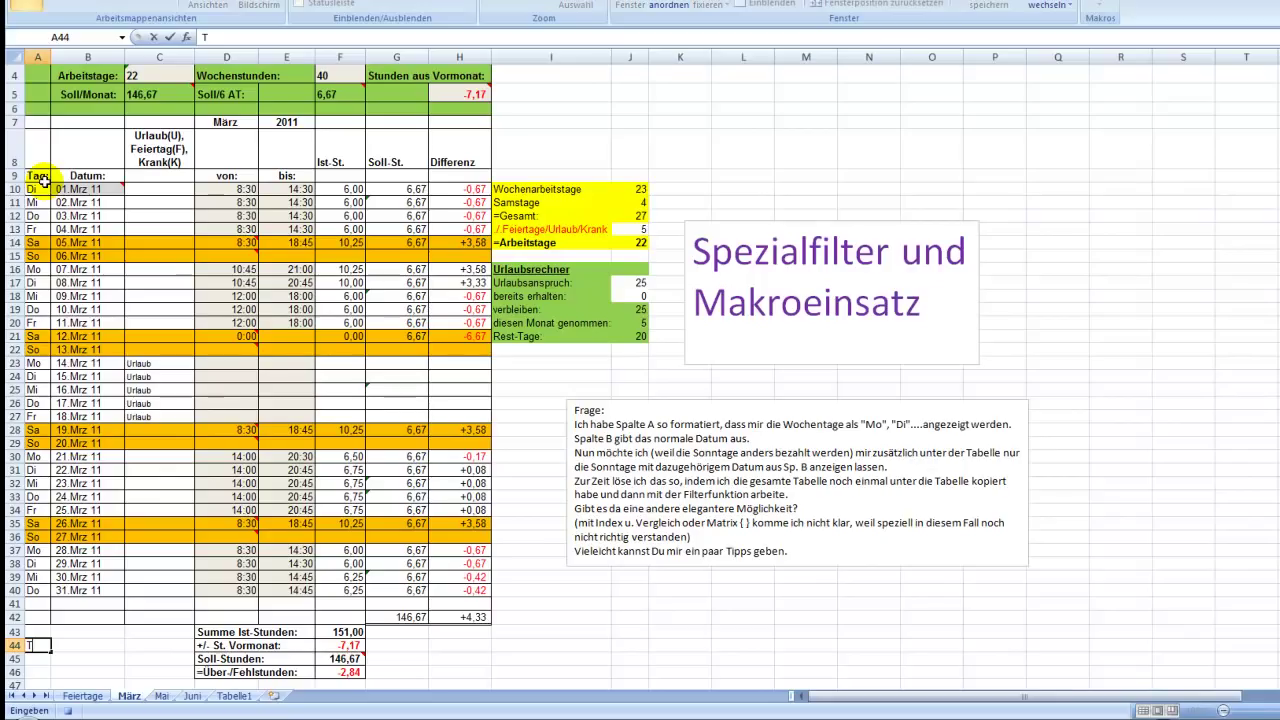
pyautogui.write('Tag:')
pyautogui.press('Return')
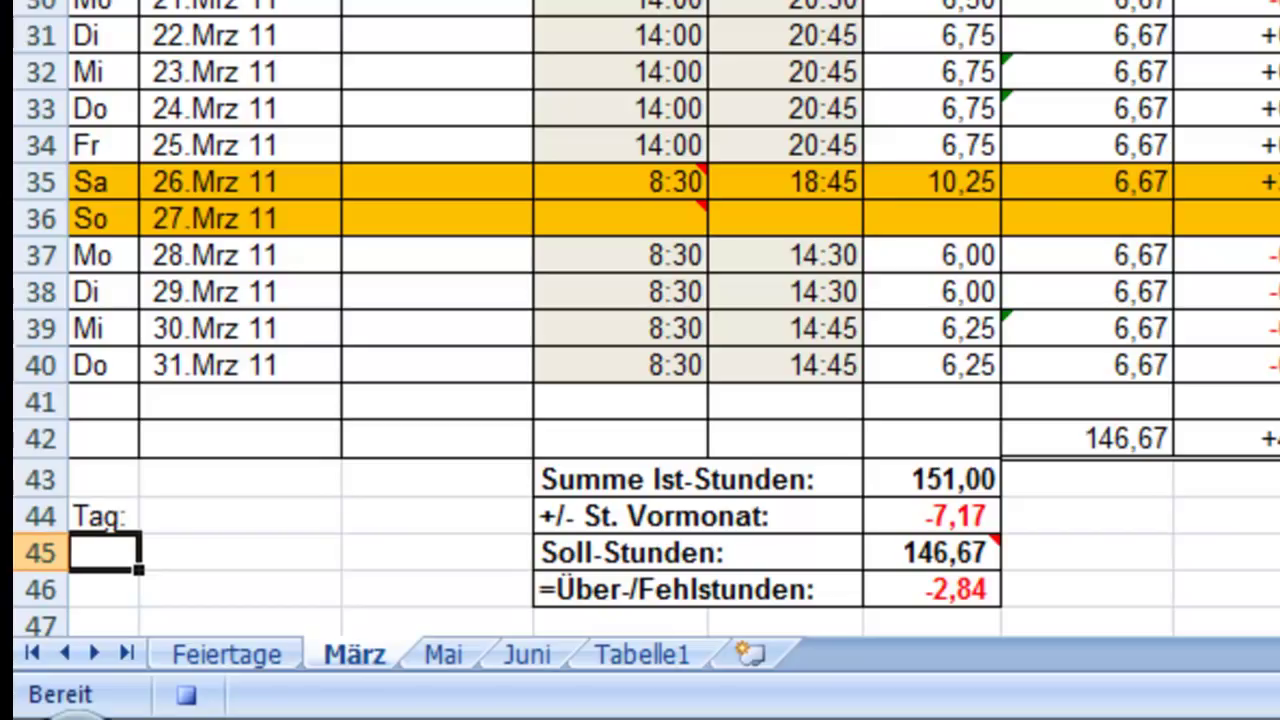
pyautogui.write('So')
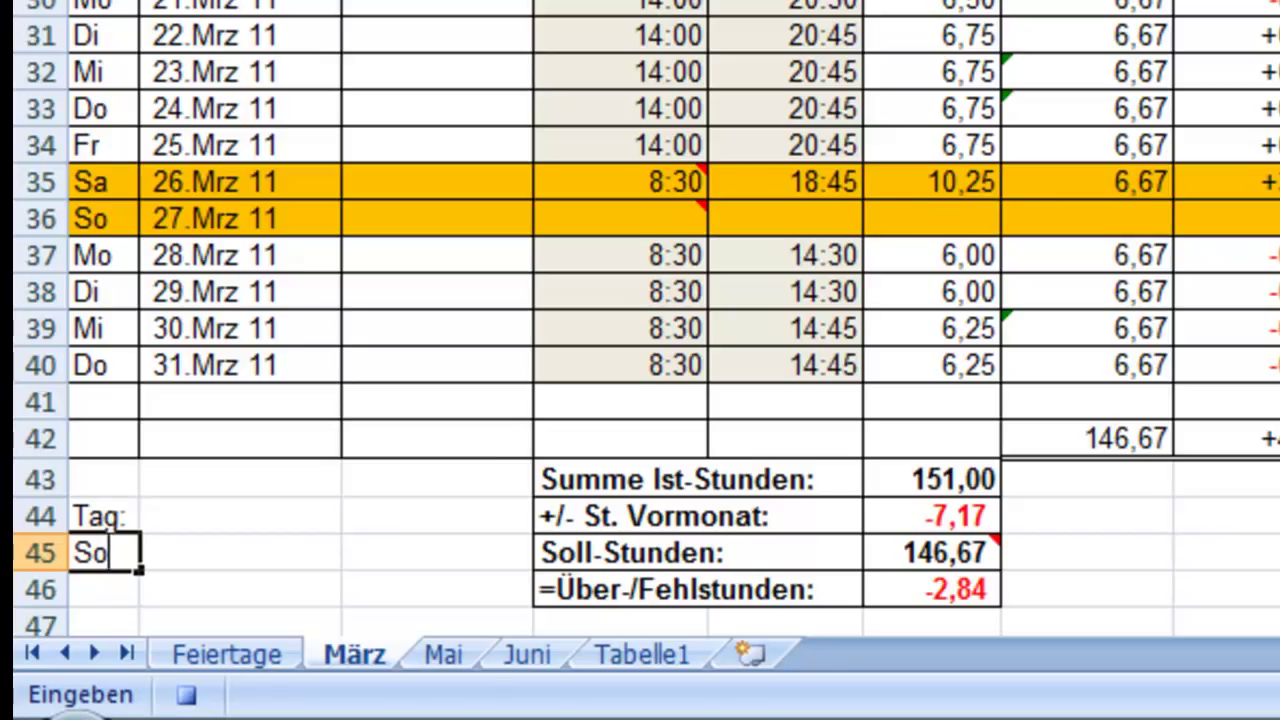
pyautogui.press('Return')
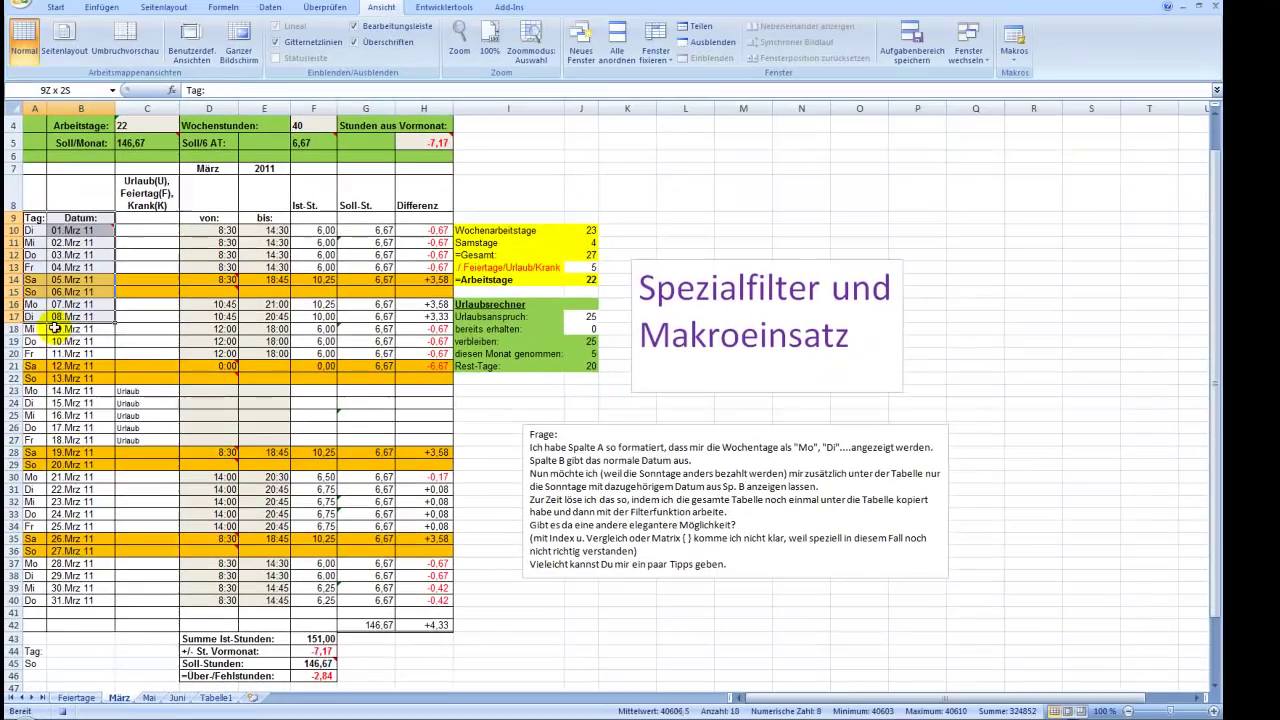
# Step: Select A9:B40, trimming the selection back to end at row 40
pyautogui.moveTo(35, 230)
pyautogui.mouseDown()
pyautogui.moveTo(65, 527)
pyautogui.moveTo(87, 612)
pyautogui.mouseUp()
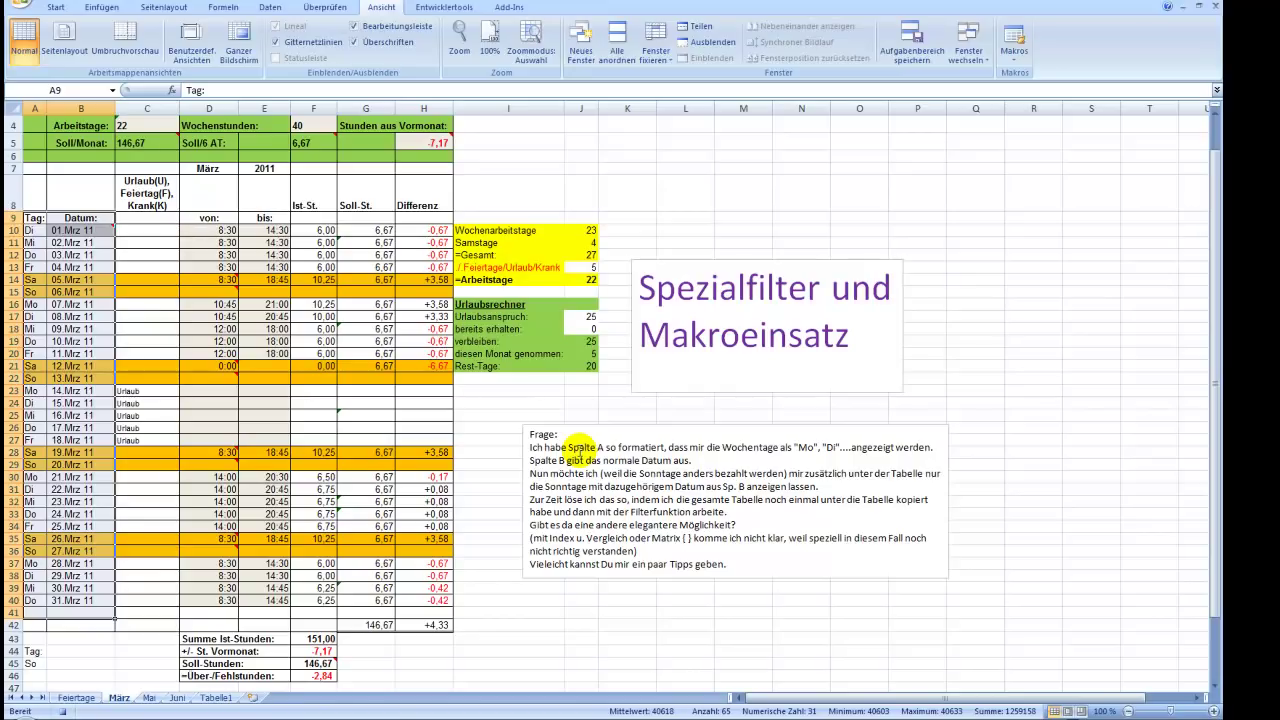
pyautogui.hotkey('shift', 'Up')
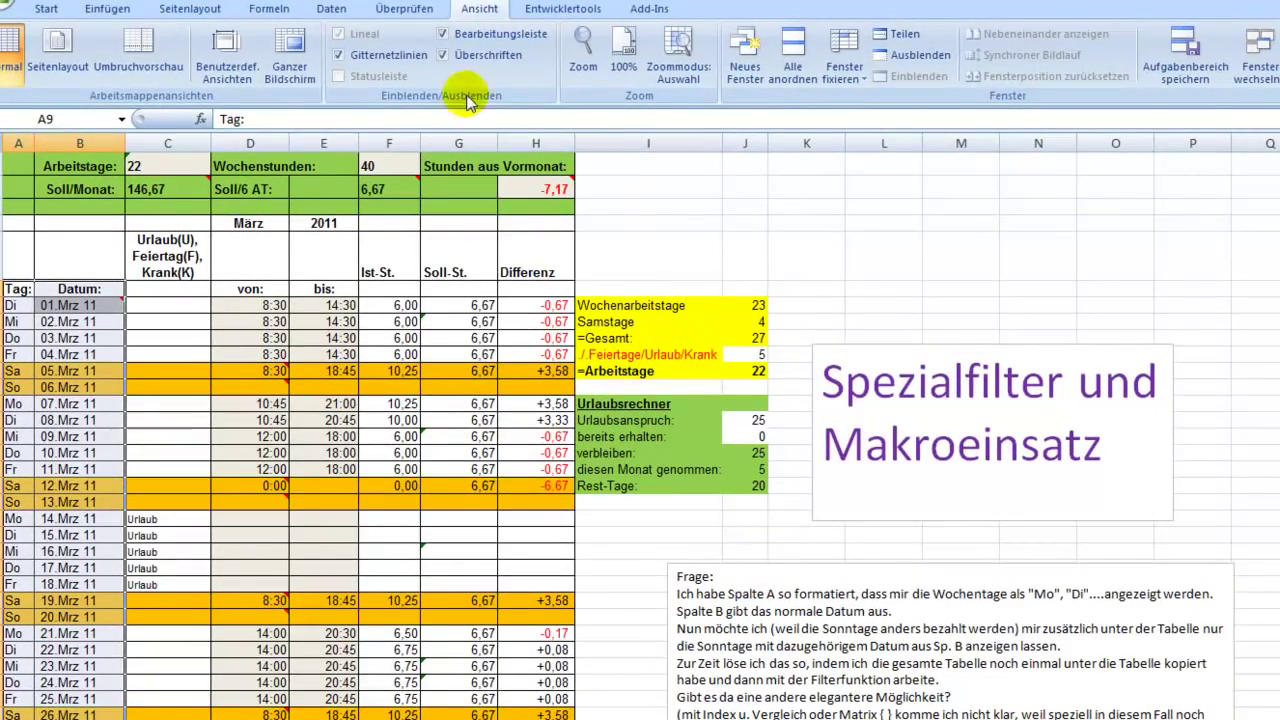
# Step: Run Advanced Filter on A9:B40 with criteria A44:A45, copying the results to B49
pyautogui.click(333, 10)
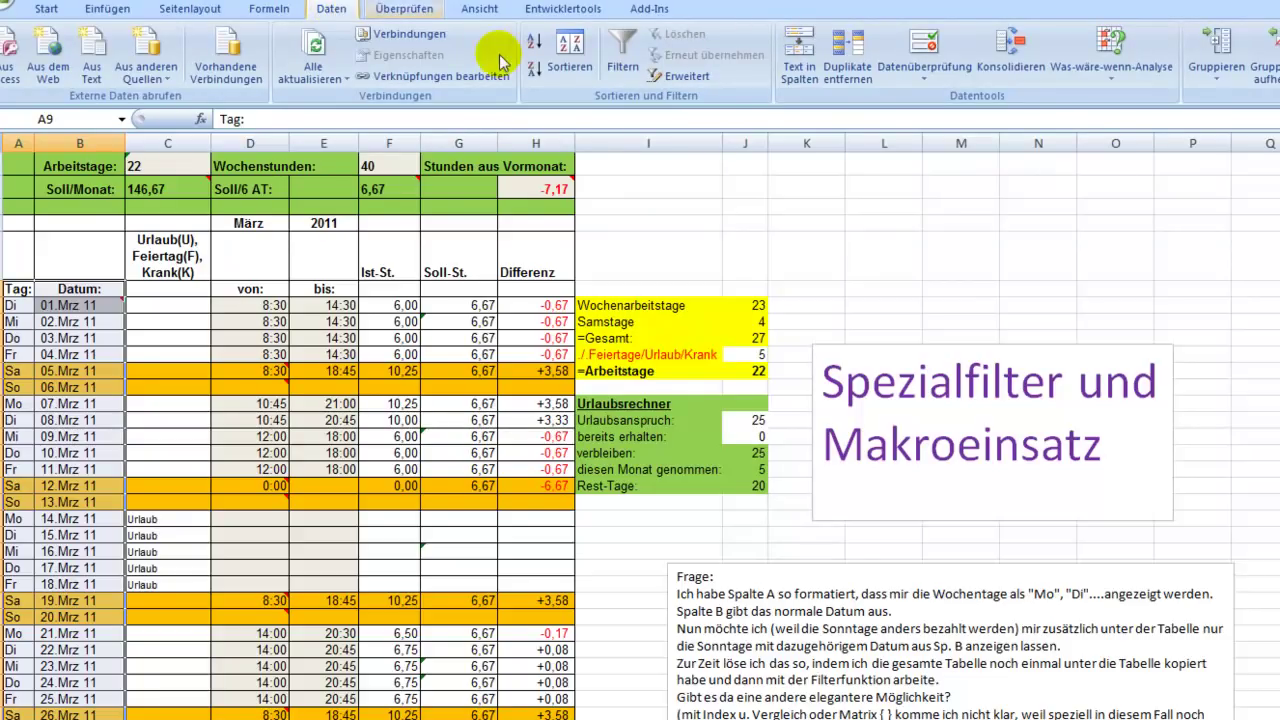
pyautogui.click(660, 79)
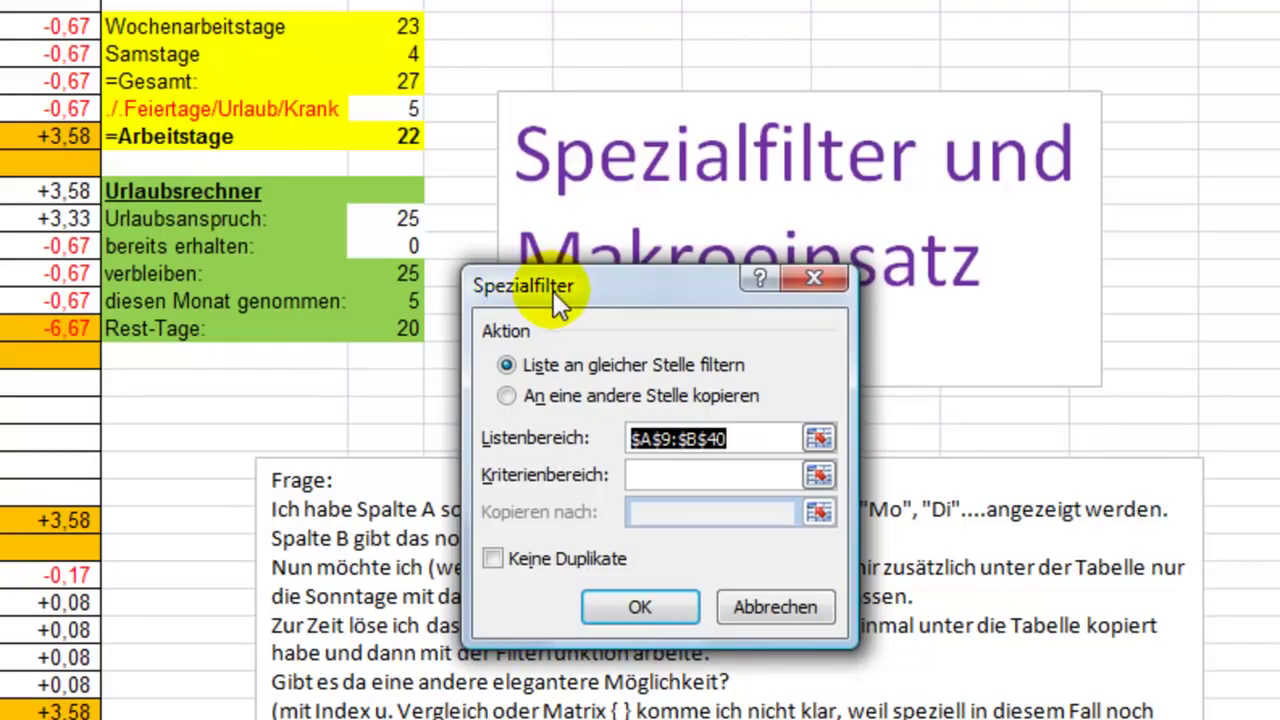
pyautogui.click(507, 395)
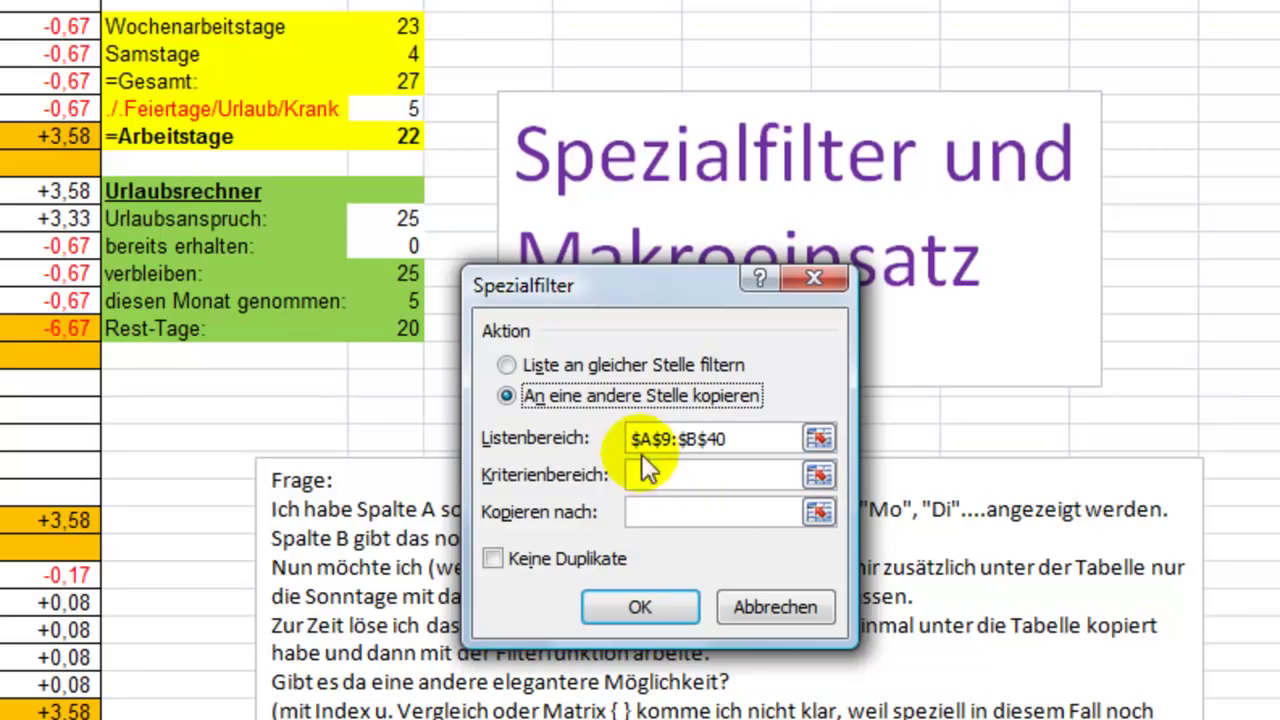
pyautogui.moveTo(637, 432); pyautogui.dragTo(722, 440)
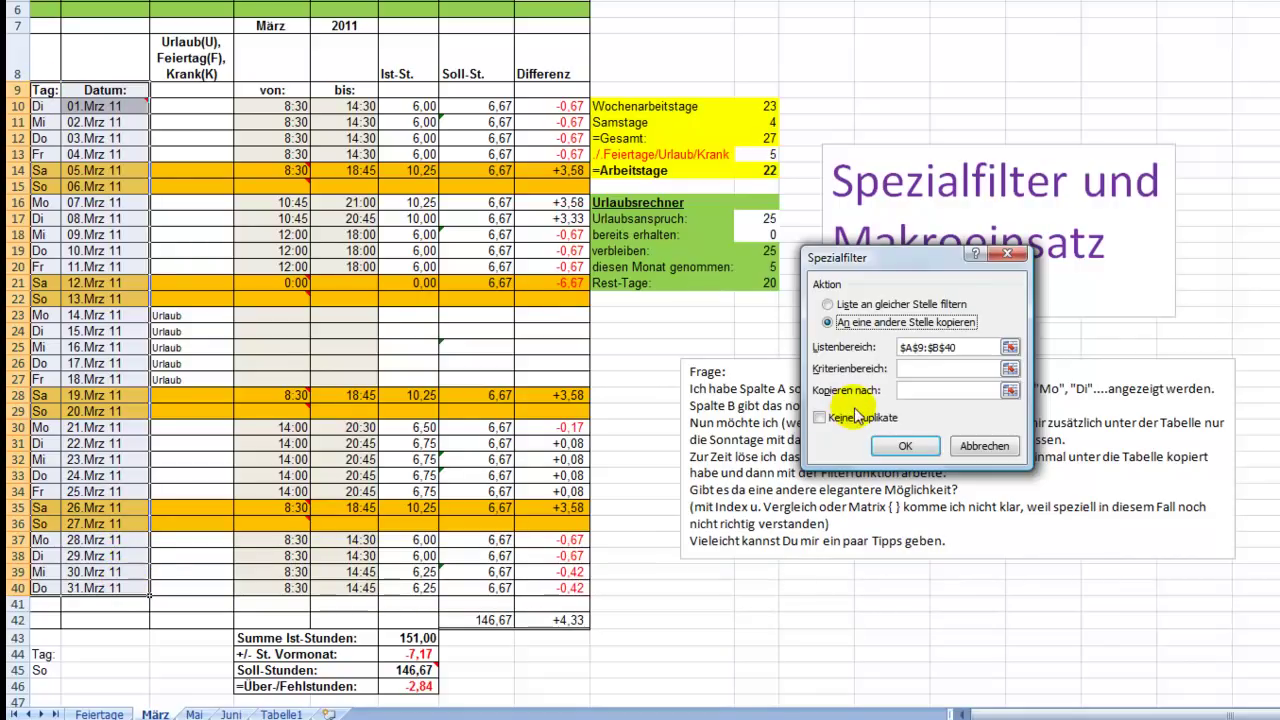
pyautogui.click(916, 370)
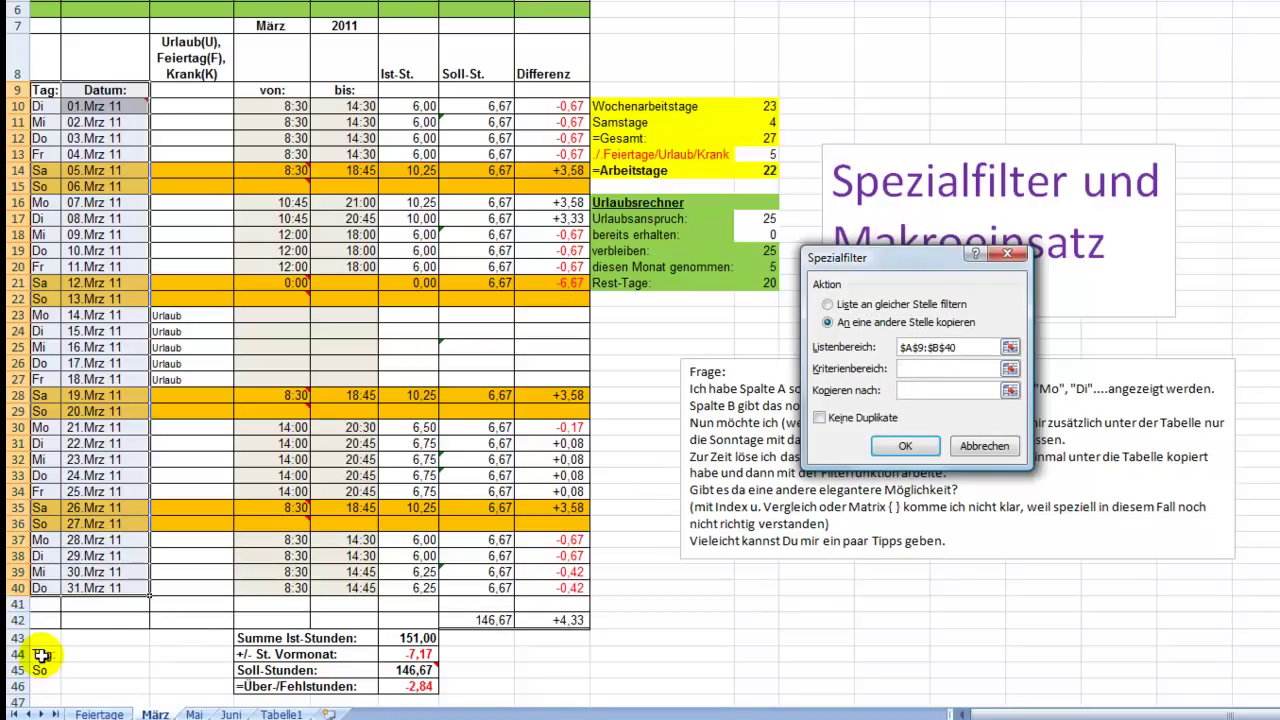
pyautogui.moveTo(40, 654); pyautogui.dragTo(42, 666)
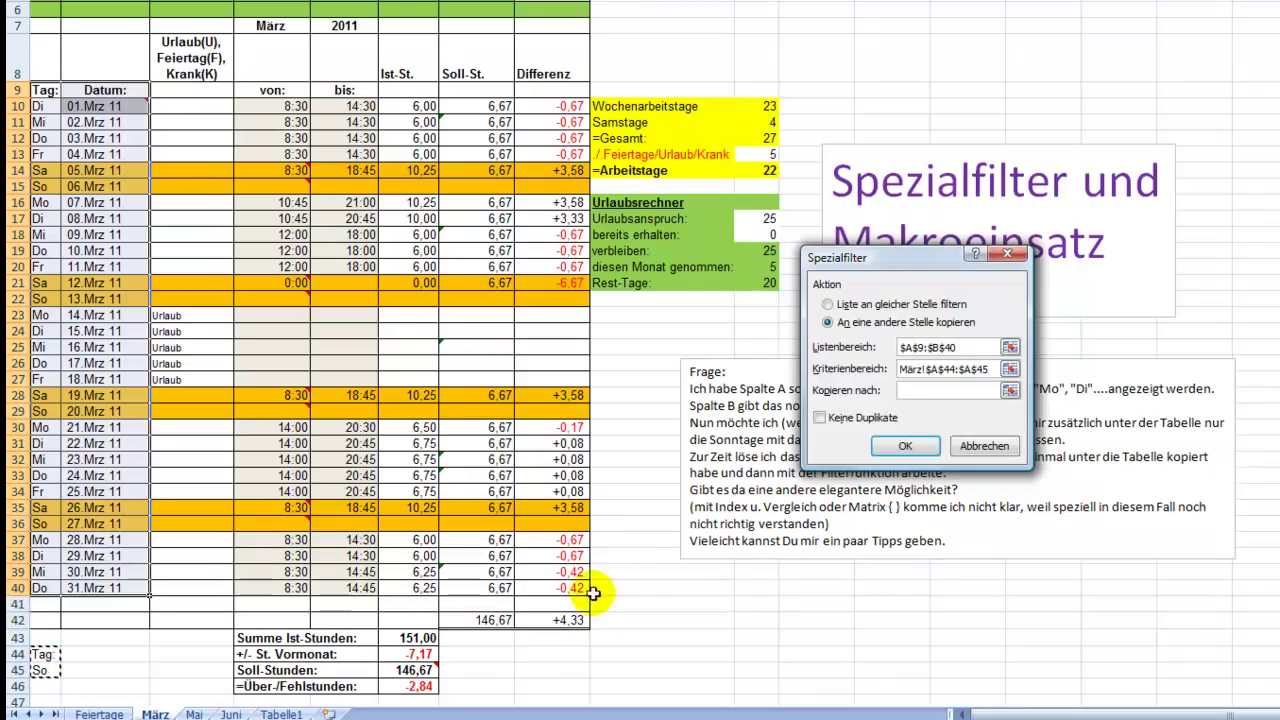
pyautogui.click(932, 391)
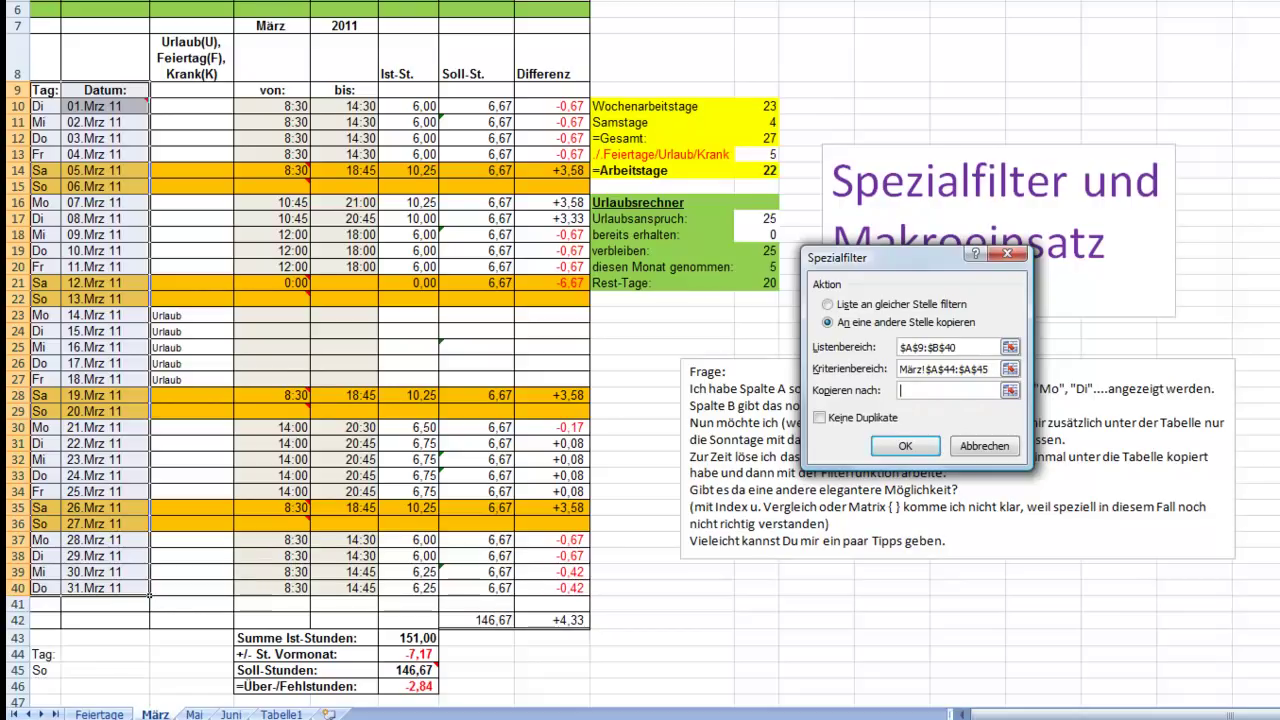
pyautogui.scroll(-2, 400, 400)
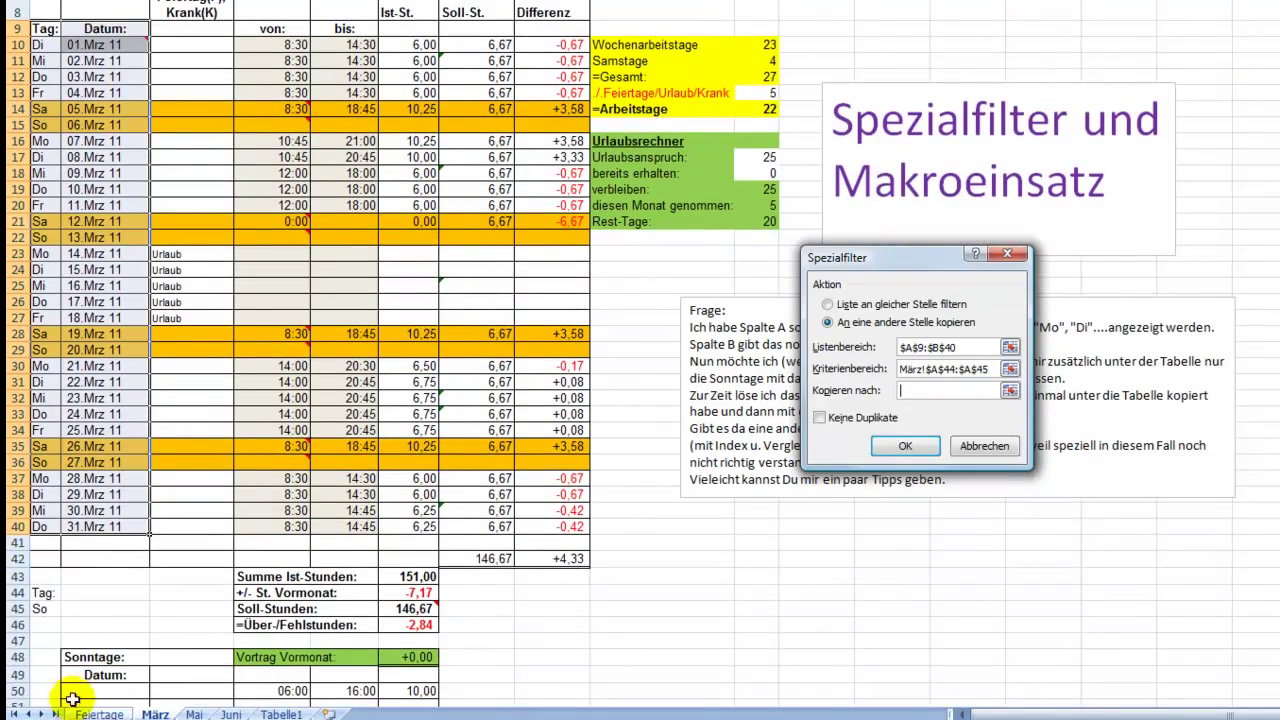
pyautogui.click(92, 677)
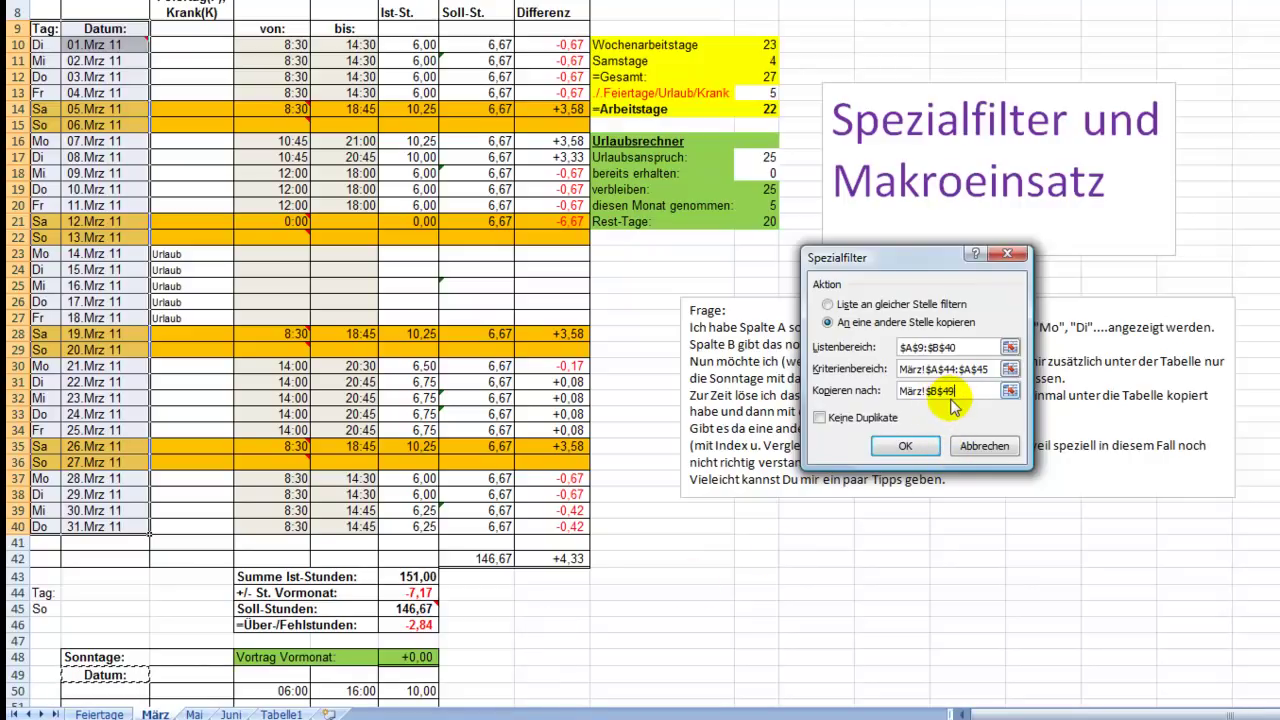
pyautogui.click(905, 445)
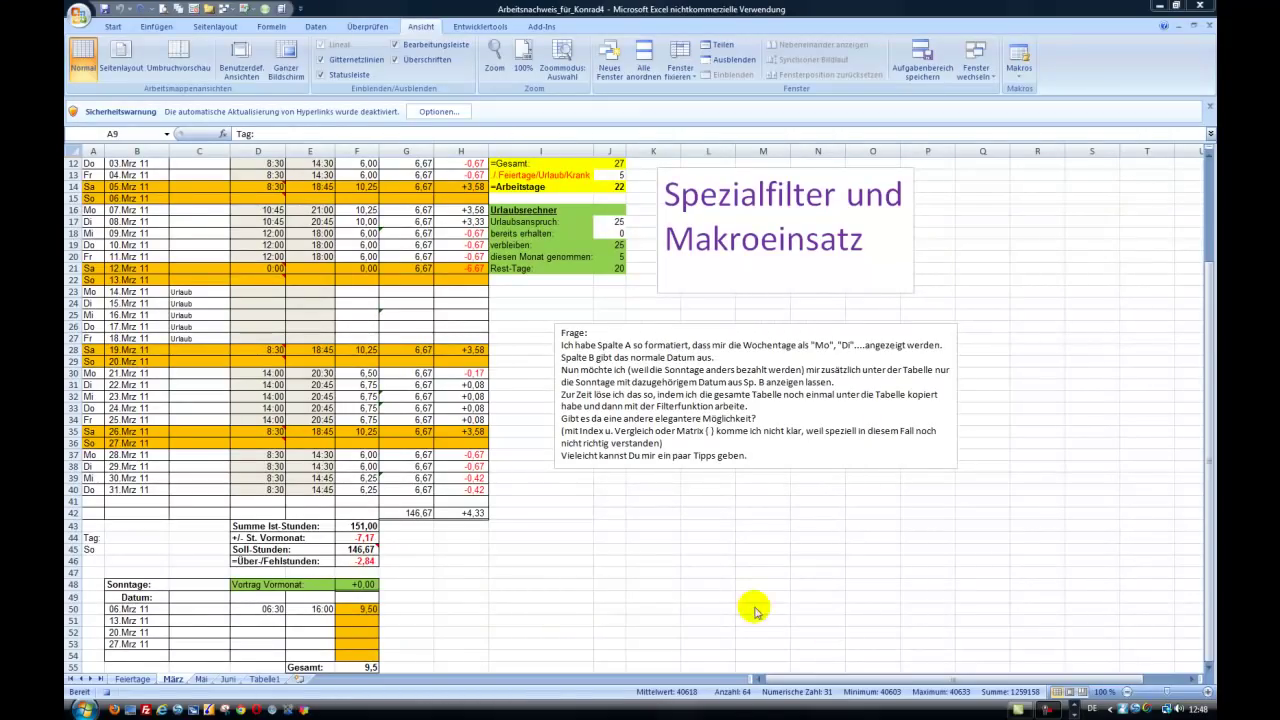
# Step: Delete the Tag:/So criteria in A44:A45, select D50, and stop the macro recording
pyautogui.click(89, 538)
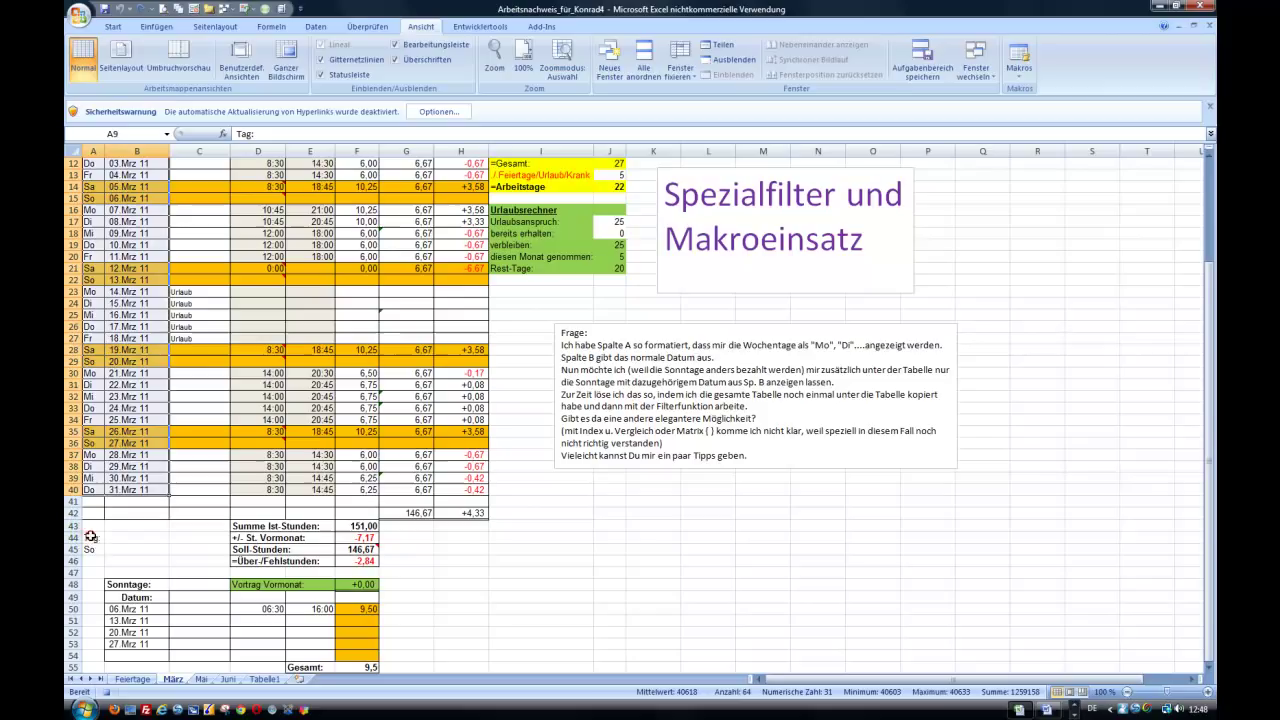
pyautogui.moveTo(90, 549); pyautogui.dragTo(91, 549)
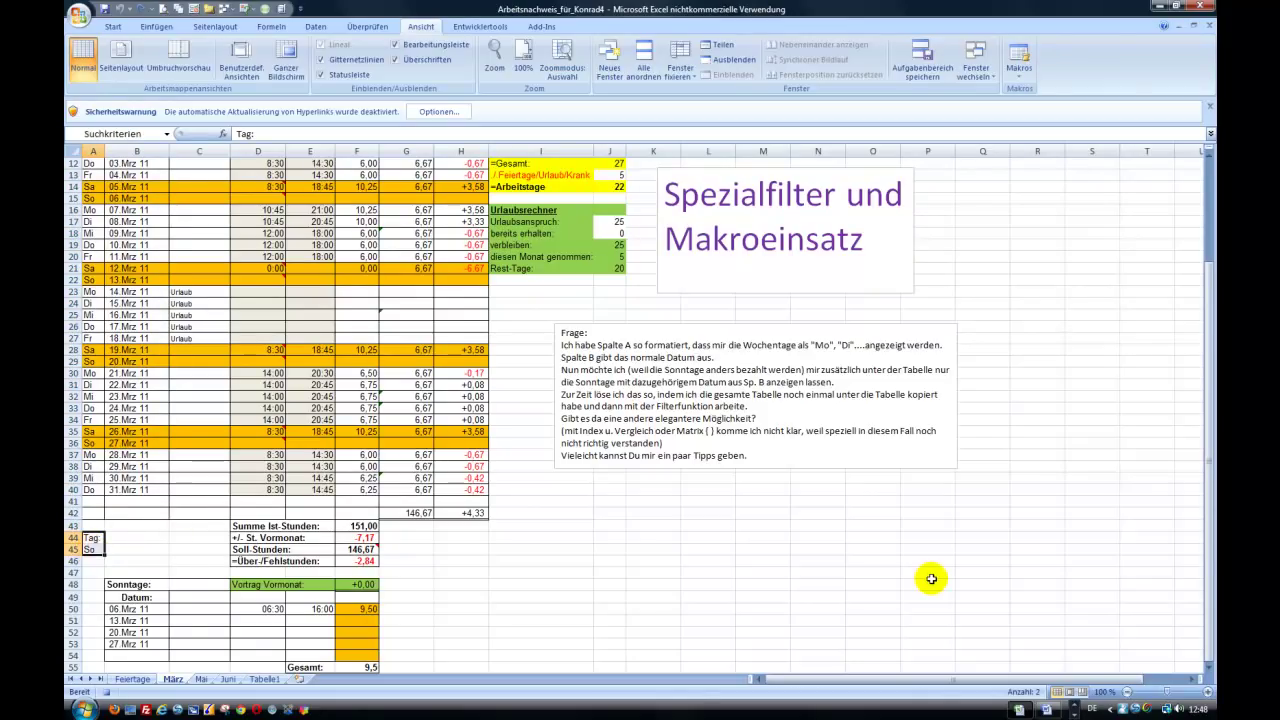
pyautogui.press('Delete')
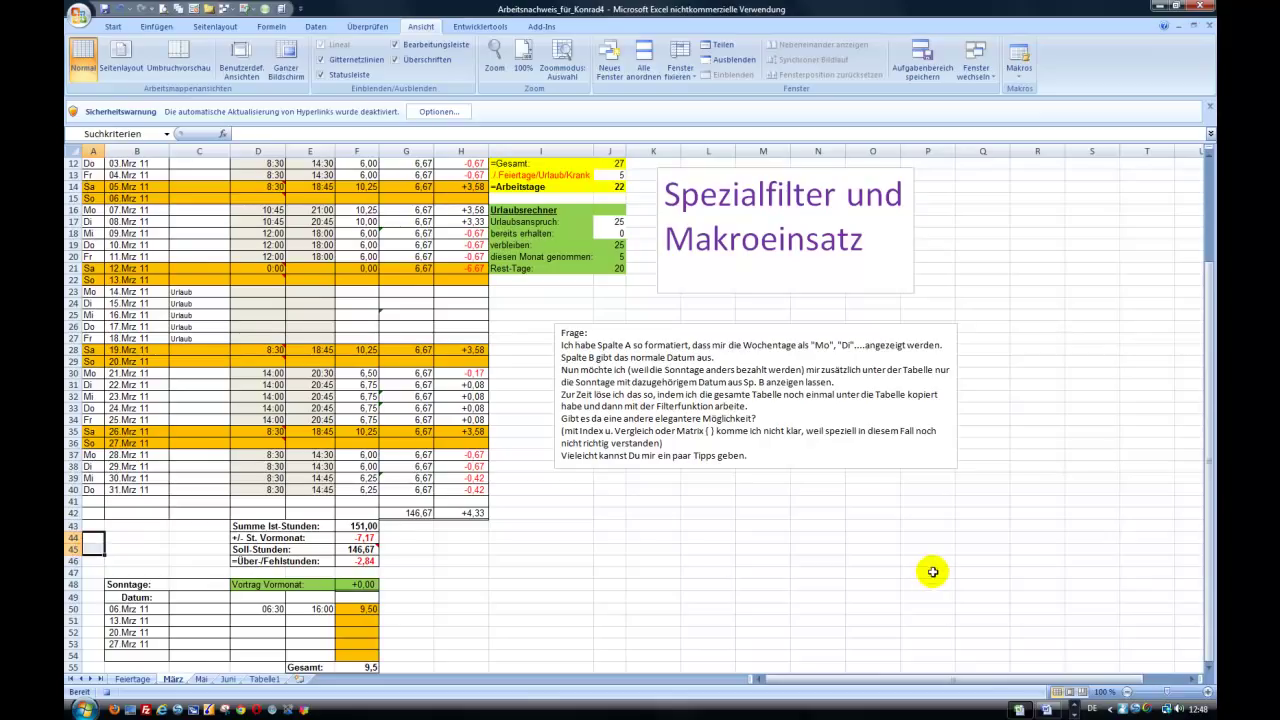
pyautogui.click(245, 610)
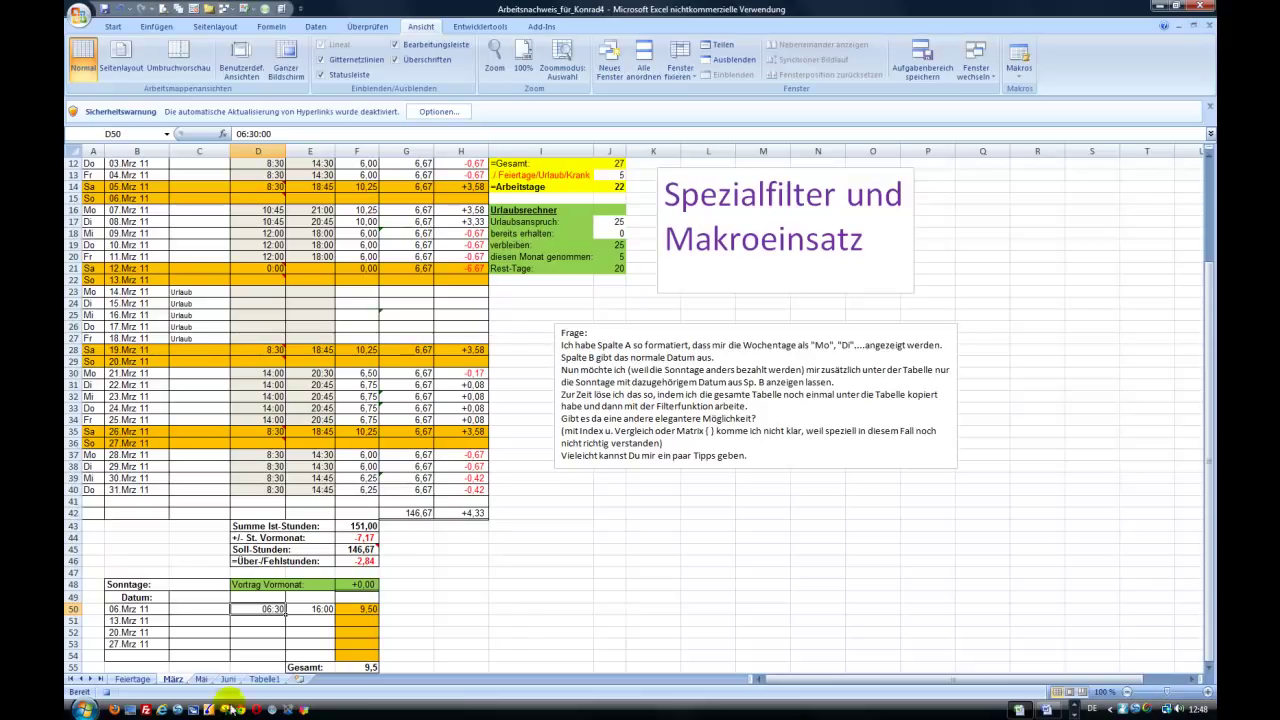
pyautogui.click(106, 692)
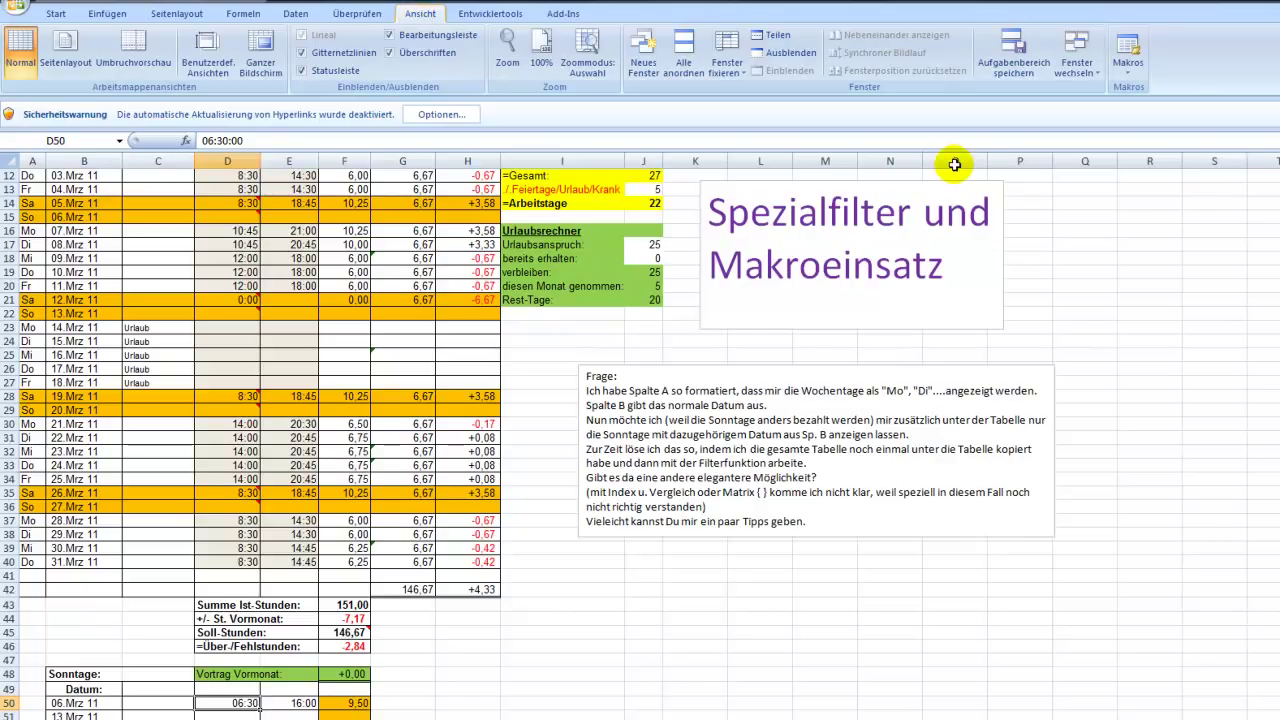
# Step: Open the sfm macro for editing from the Makros list
pyautogui.click(1131, 78)
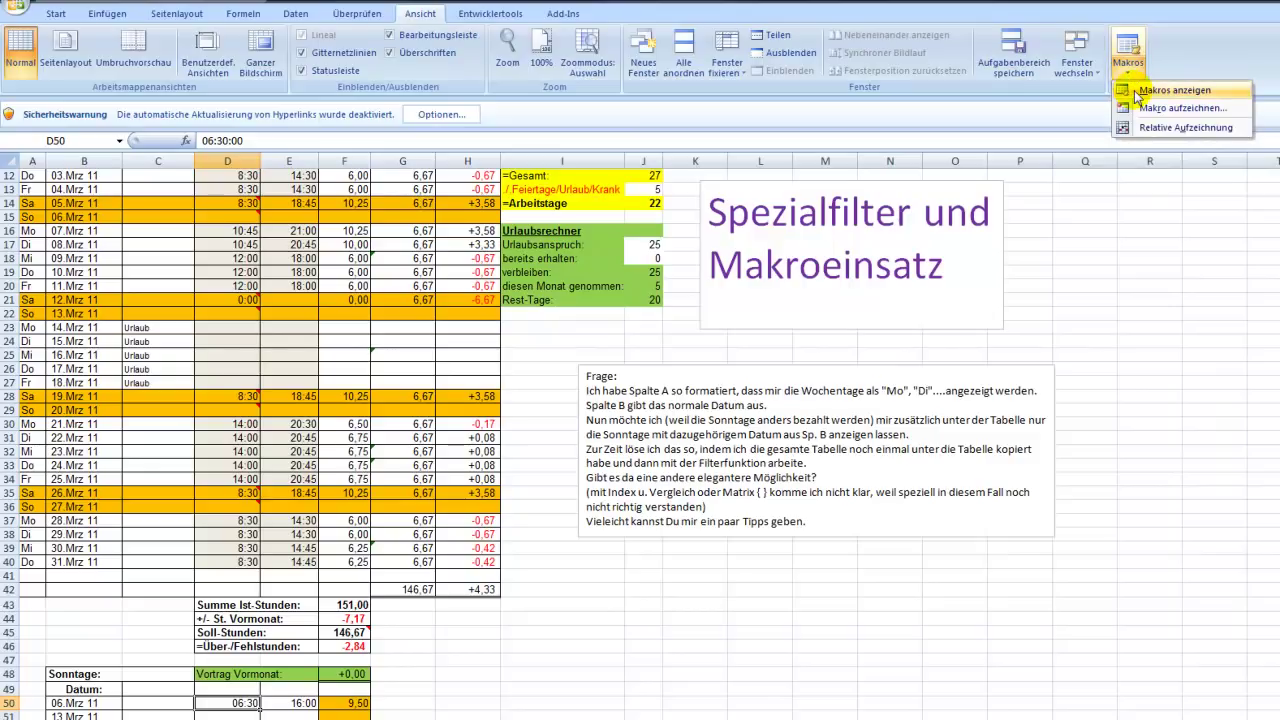
pyautogui.click(1153, 90)
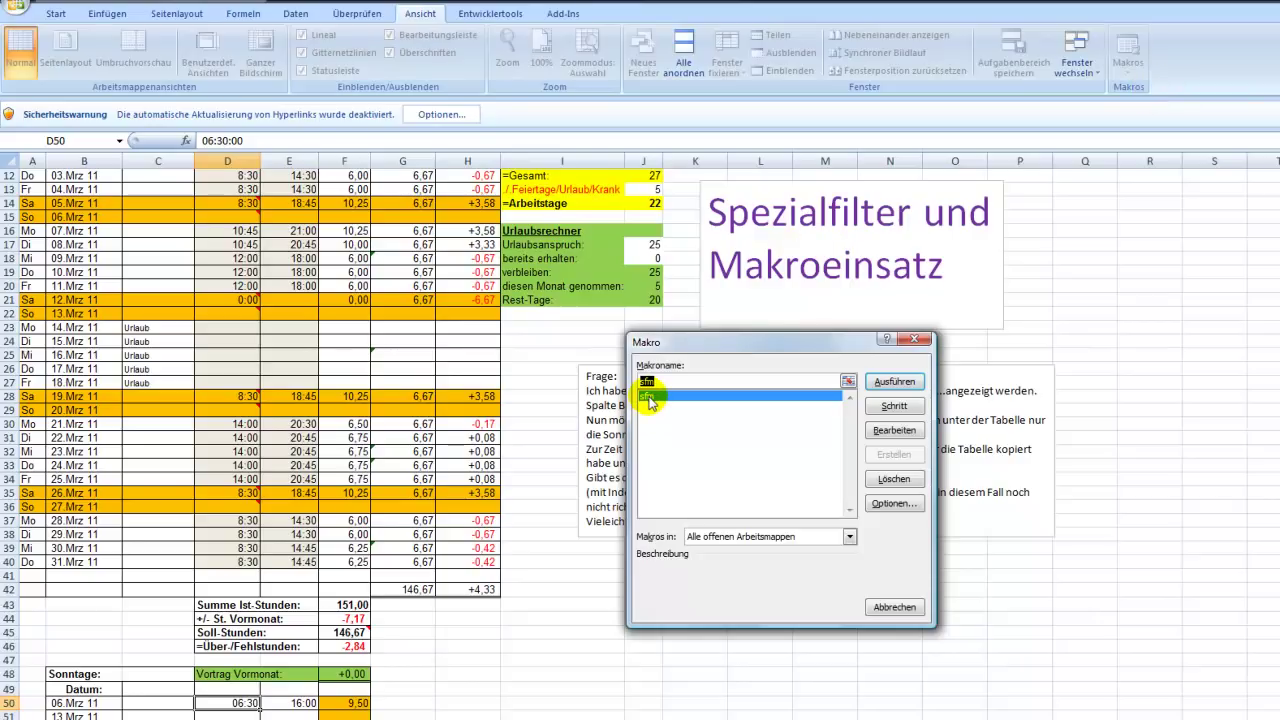
pyautogui.click(889, 430)
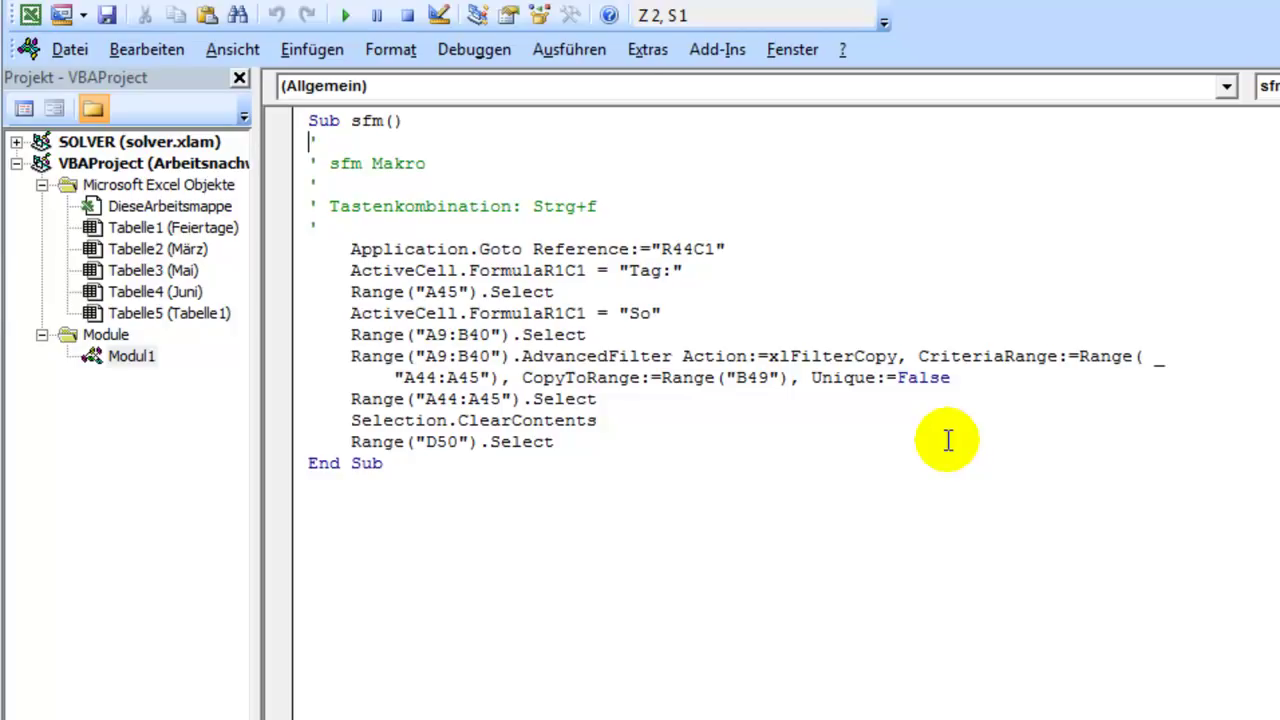
# Step: Highlight the Strg+f shortcut comment line in the sfm macro code
pyautogui.moveTo(543, 206); pyautogui.dragTo(585, 206)
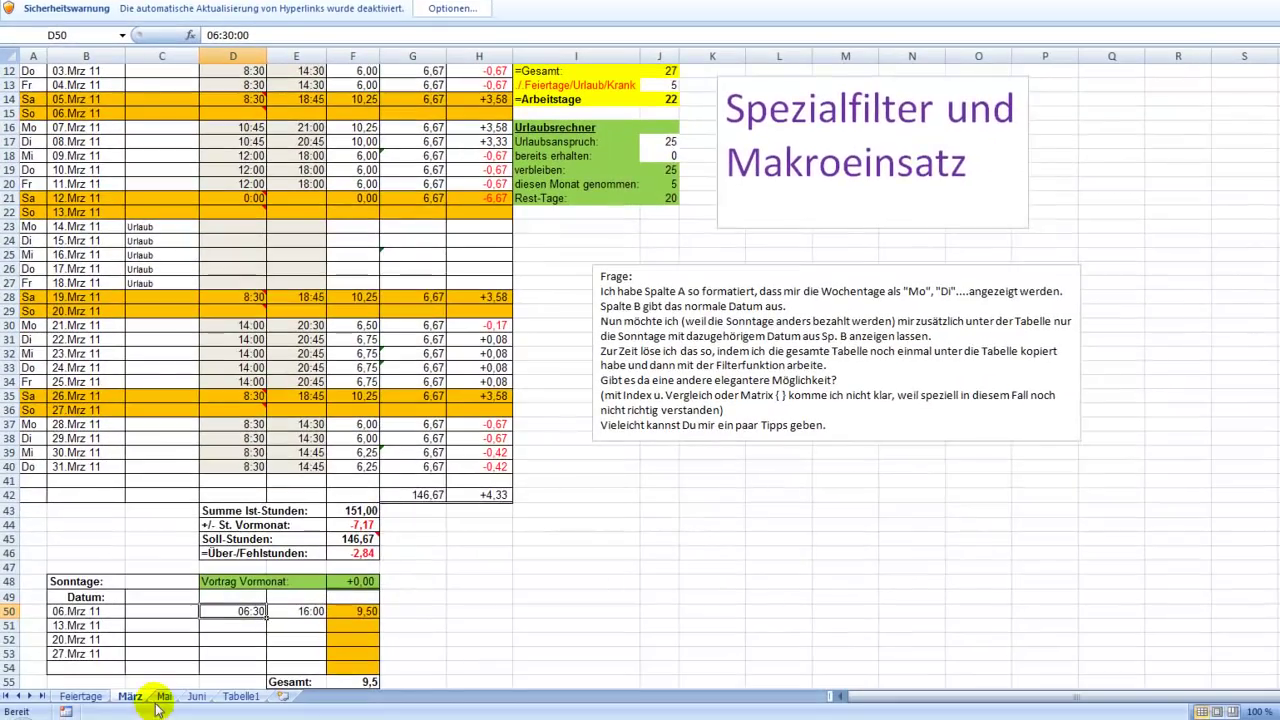
# Step: Fill the Mai sheet's Sonntage list with its five May Sundays using the macro
pyautogui.click(160, 698)
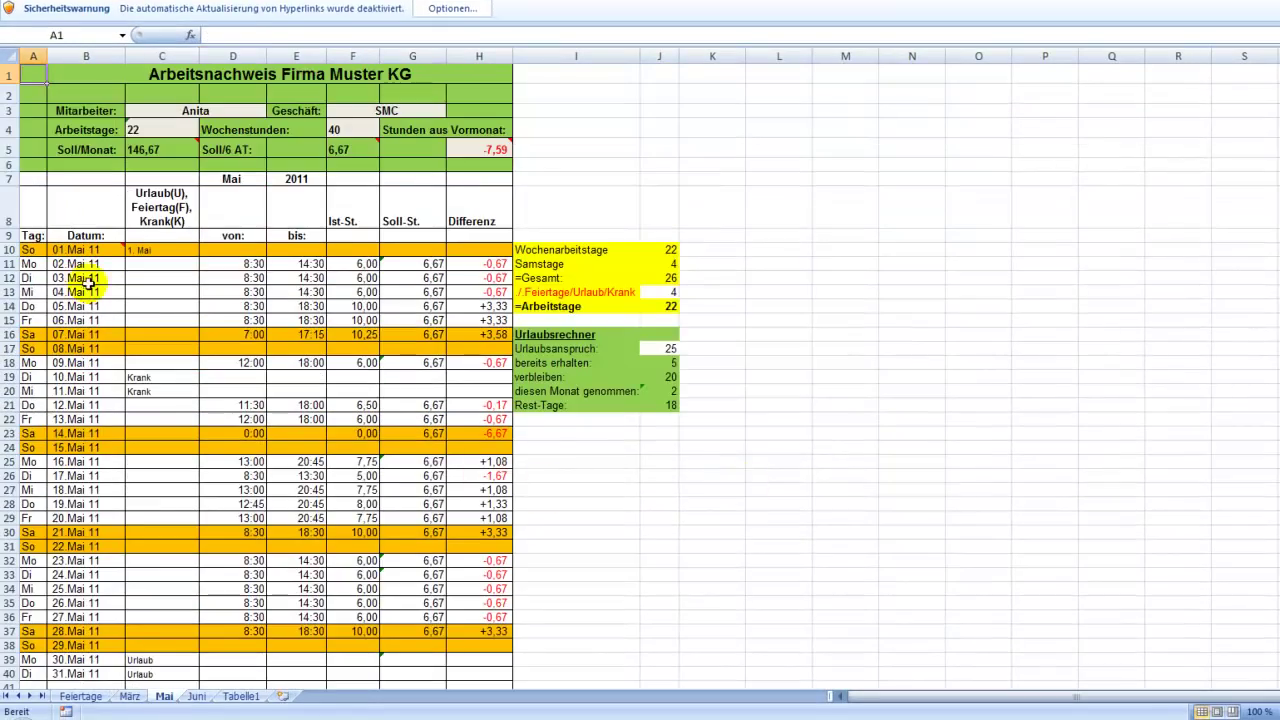
pyautogui.scroll(-3, 115, 390)
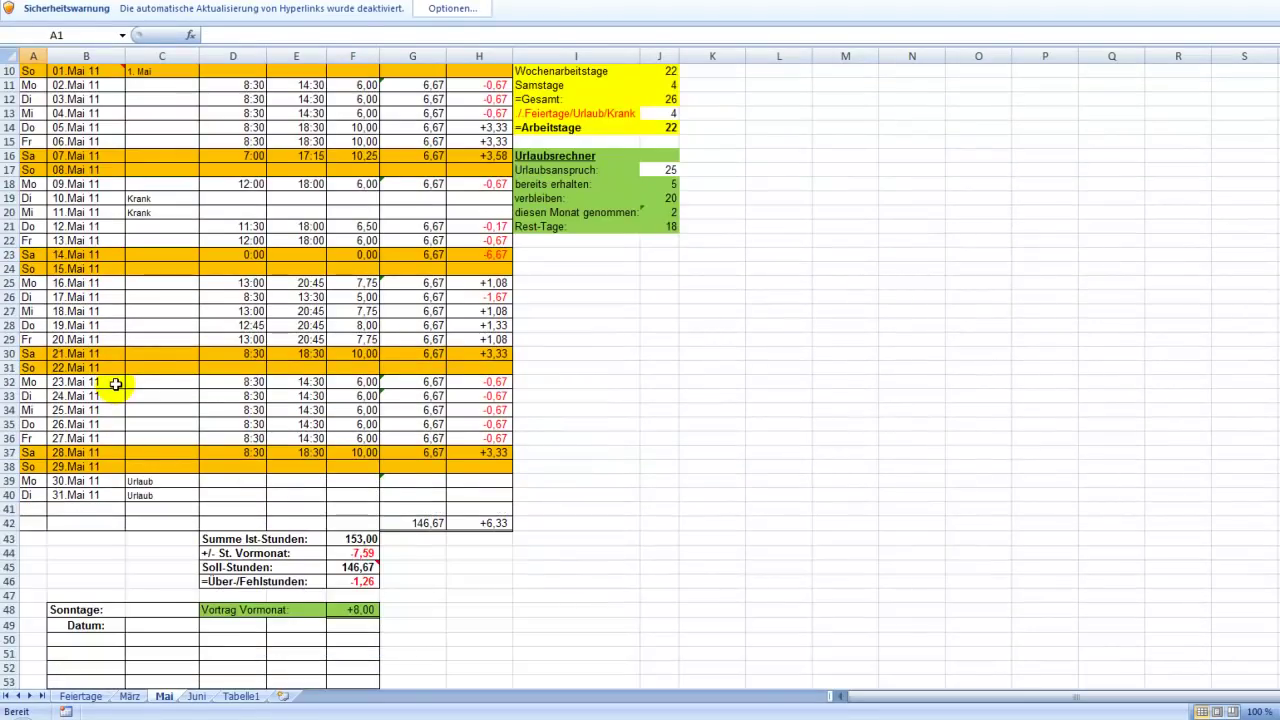
pyautogui.scroll(-1, 349, 584)
pyautogui.scroll(-1, 349, 584)
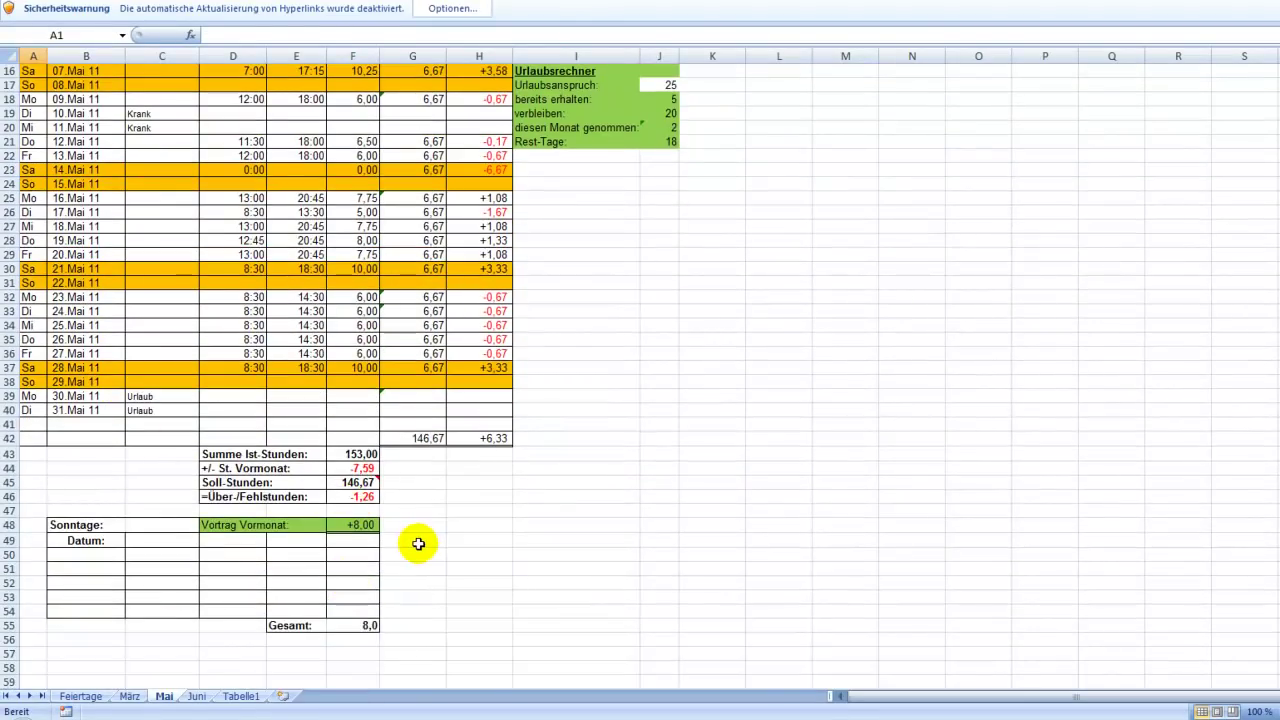
pyautogui.click(449, 520)
pyautogui.click(449, 520)
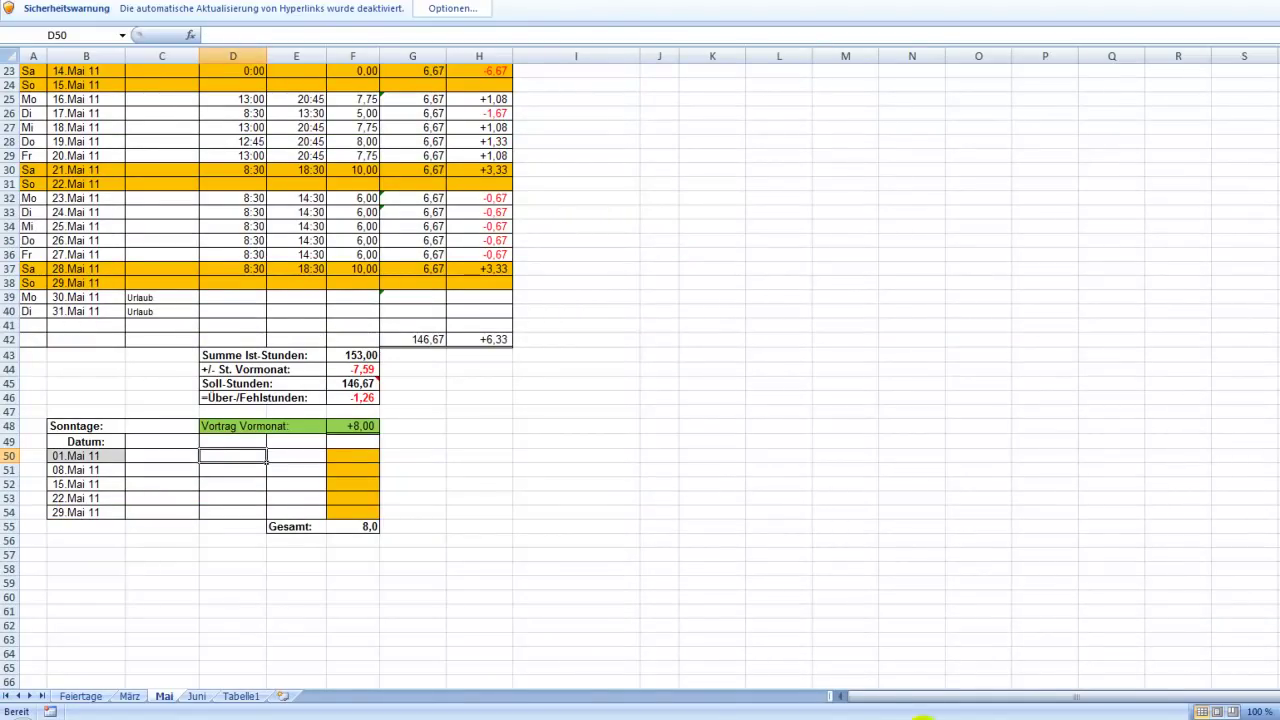
pyautogui.click(343, 458)
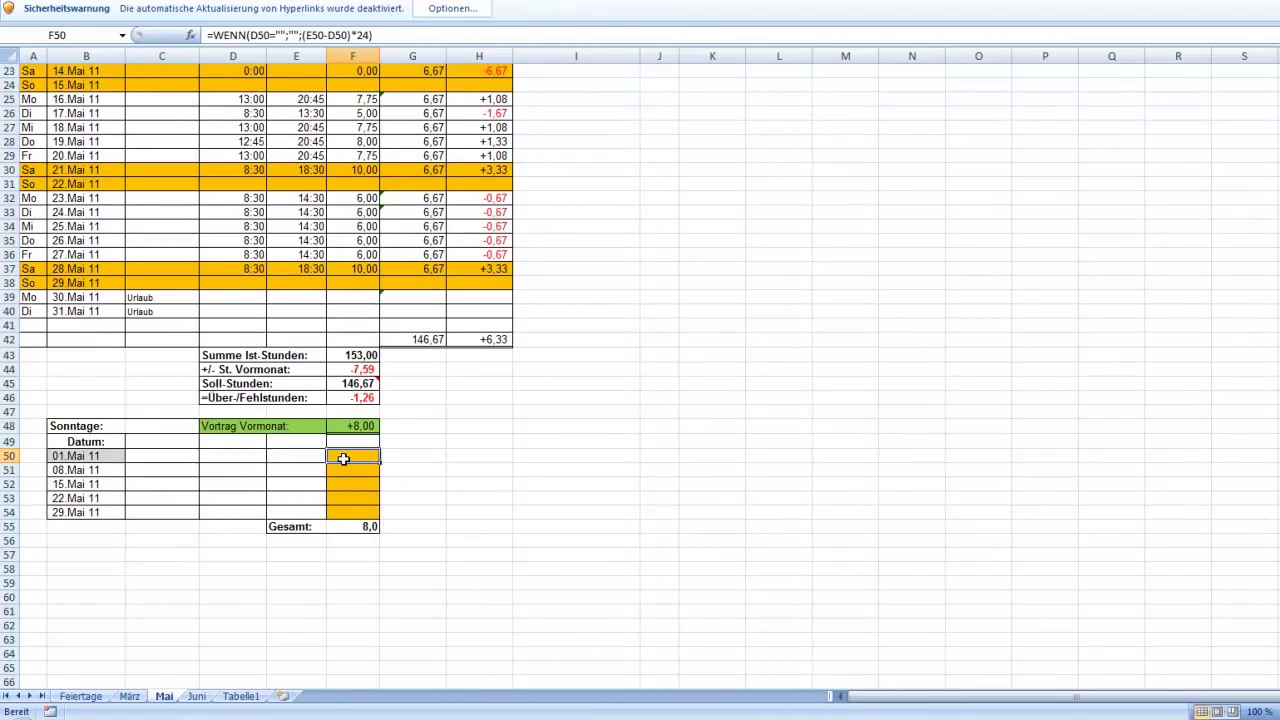
# Step: Log 10:00–18:00 for 01.Mai 11, giving 8,00 hours, then go to the Juni sheet
pyautogui.click(240, 456)
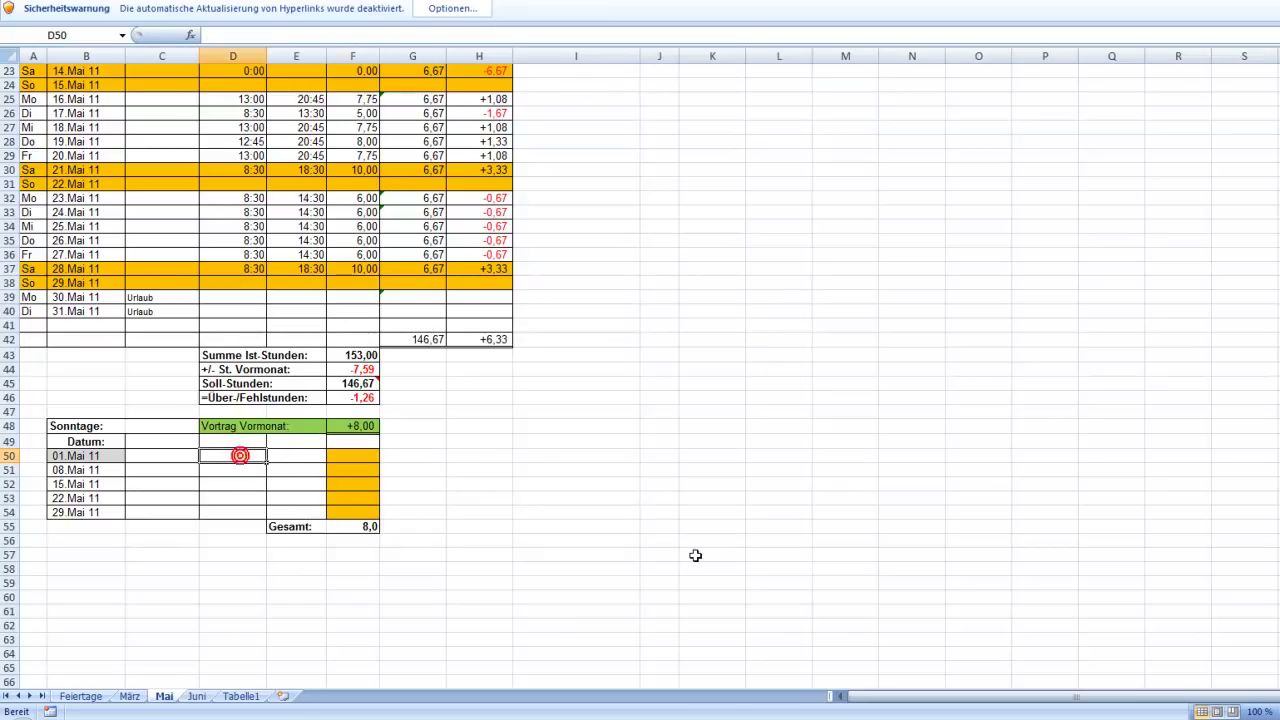
pyautogui.write('10:00')
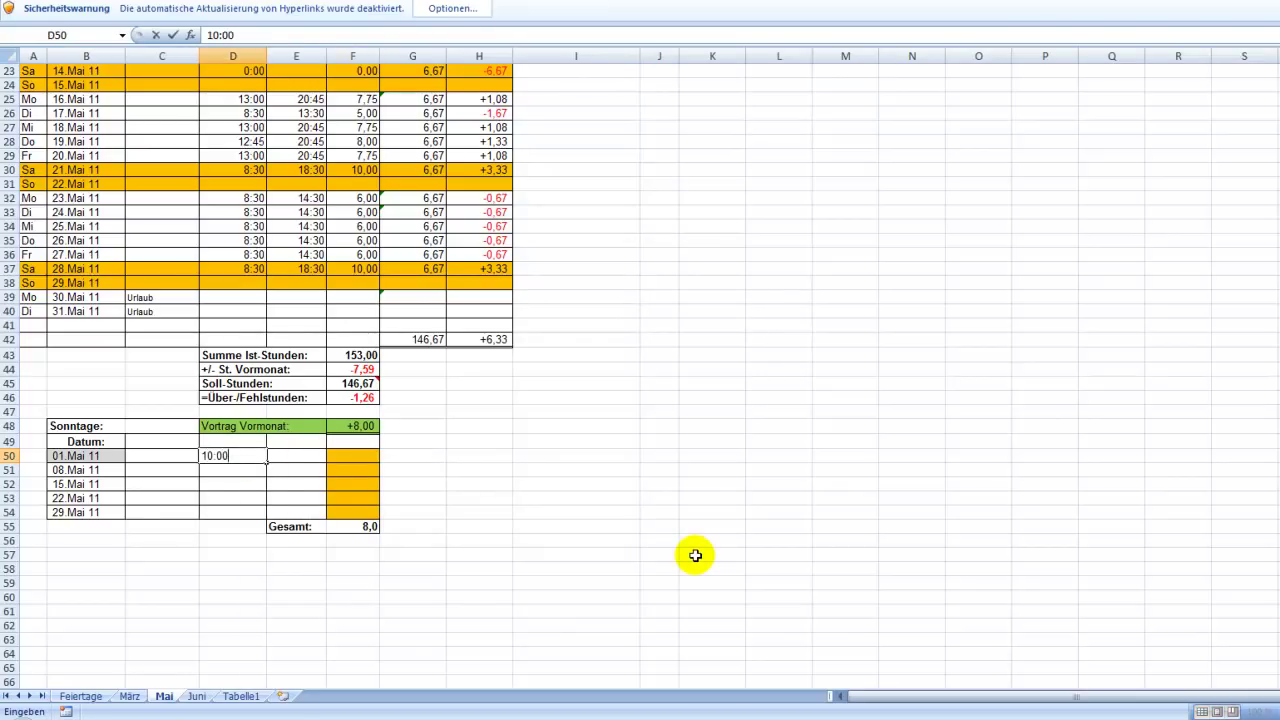
pyautogui.press('Tab')
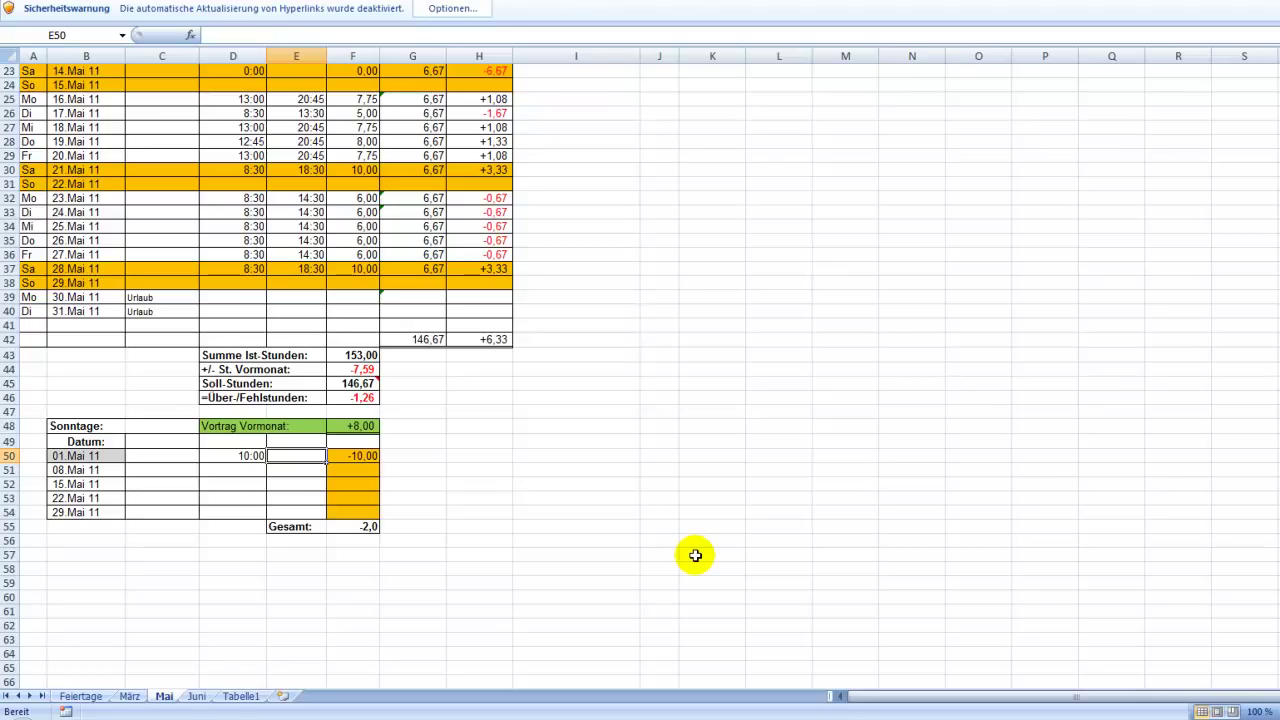
pyautogui.write('18:00')
pyautogui.press('Return')
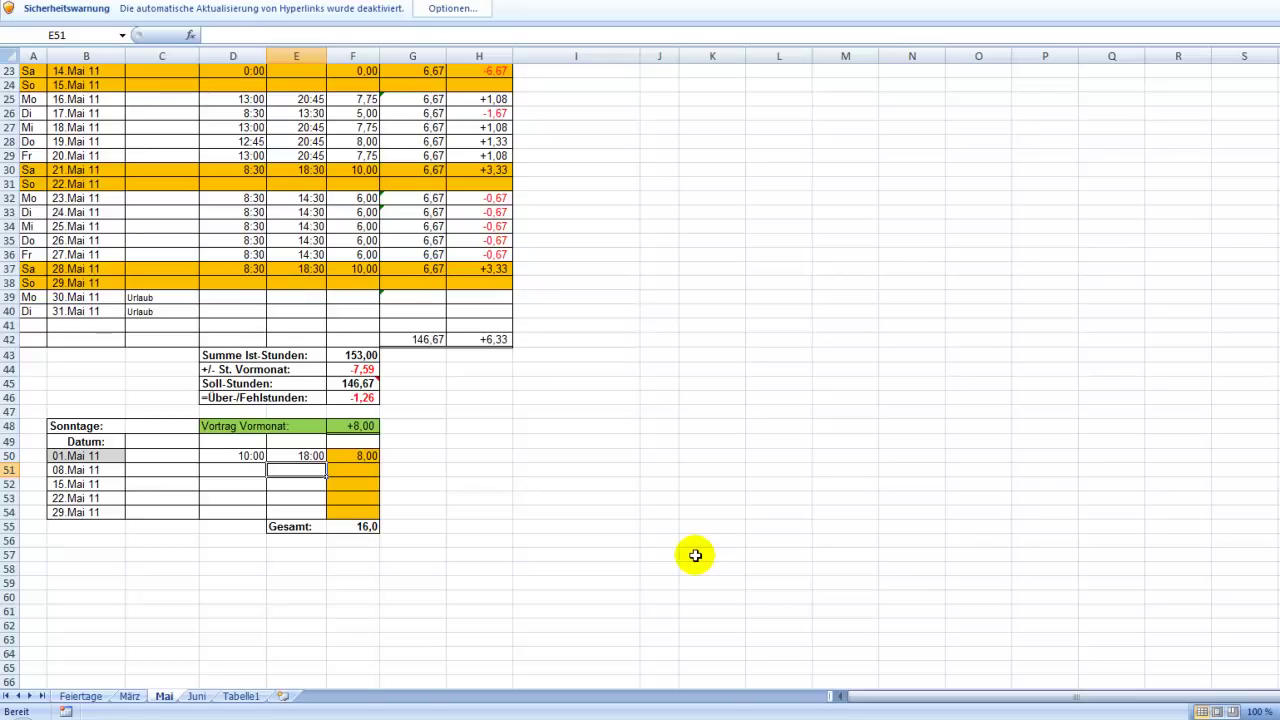
pyautogui.click(197, 697)
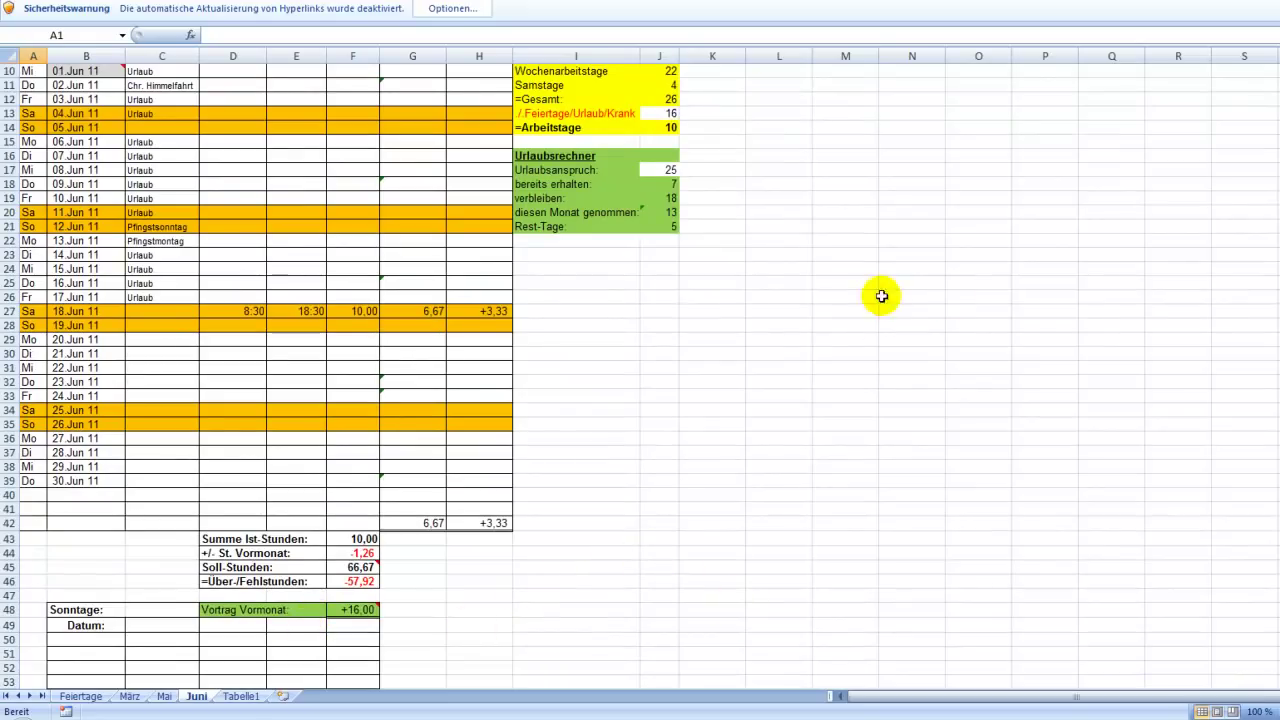
# Step: Run the sfm macro via Makros anzeigen to list Juni's Sunday dates
pyautogui.click(563, 257)
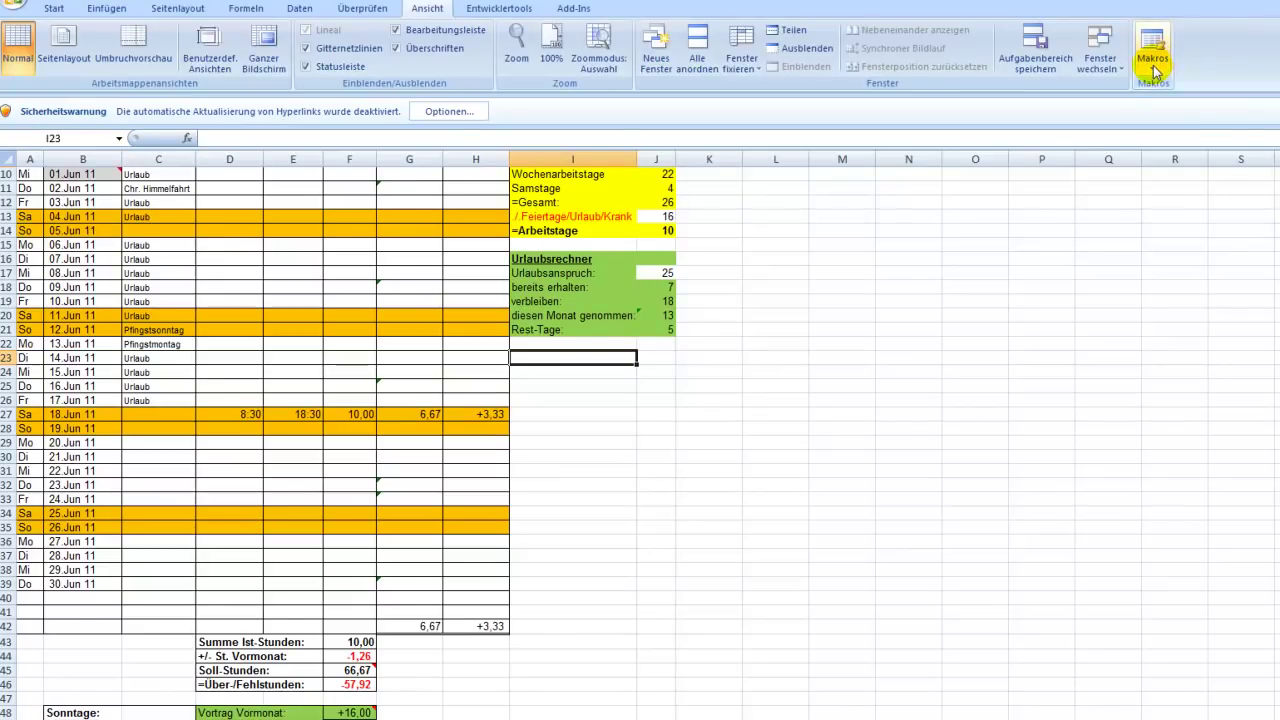
pyautogui.click(1152, 68)
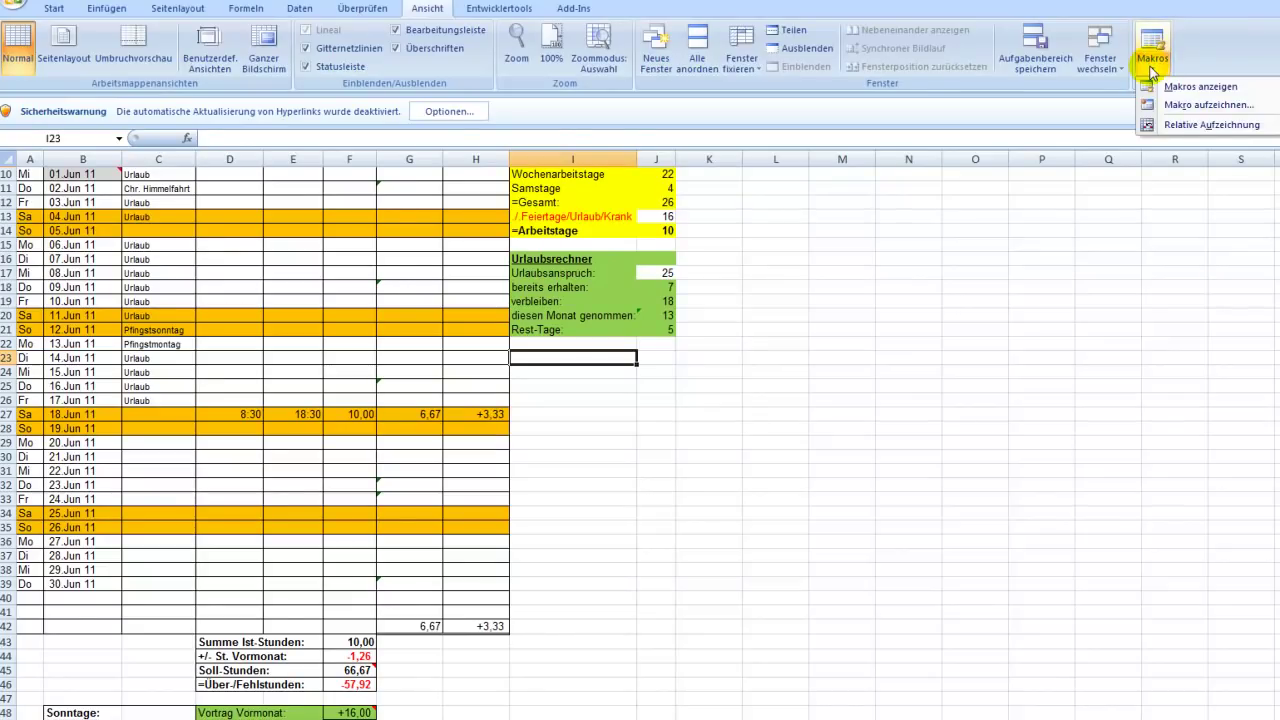
pyautogui.click(1201, 89)
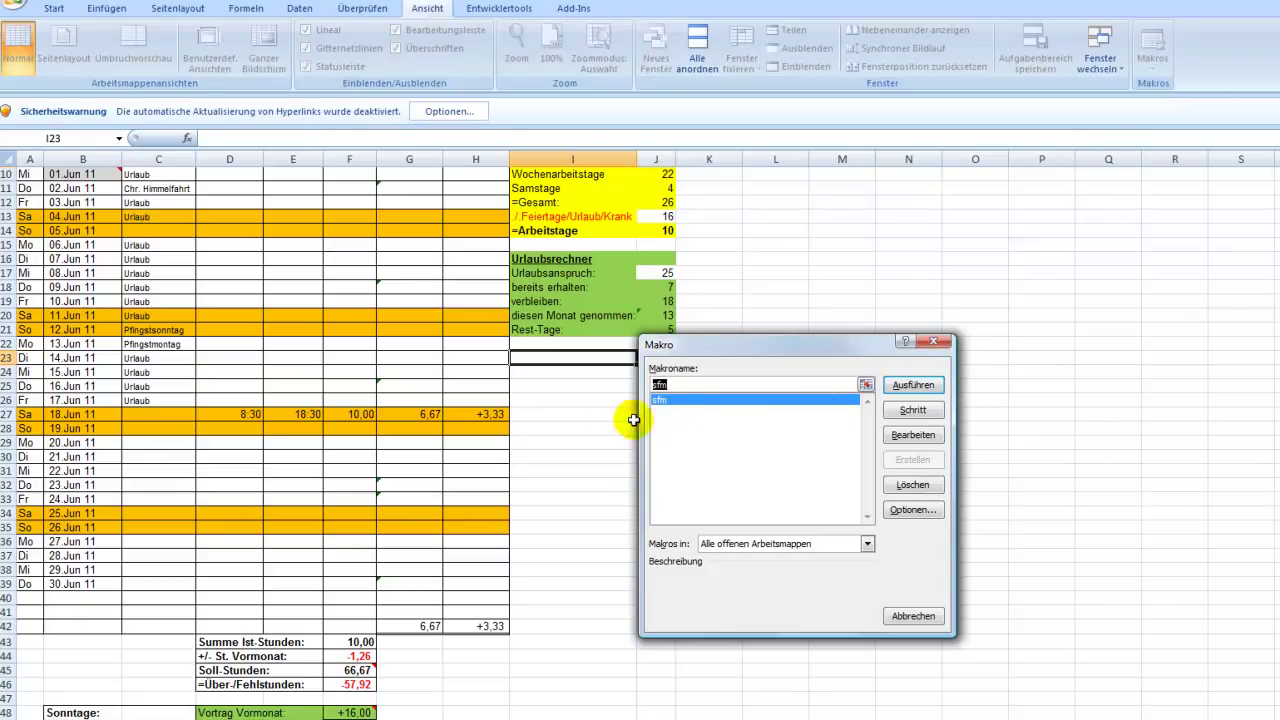
pyautogui.click(910, 382)
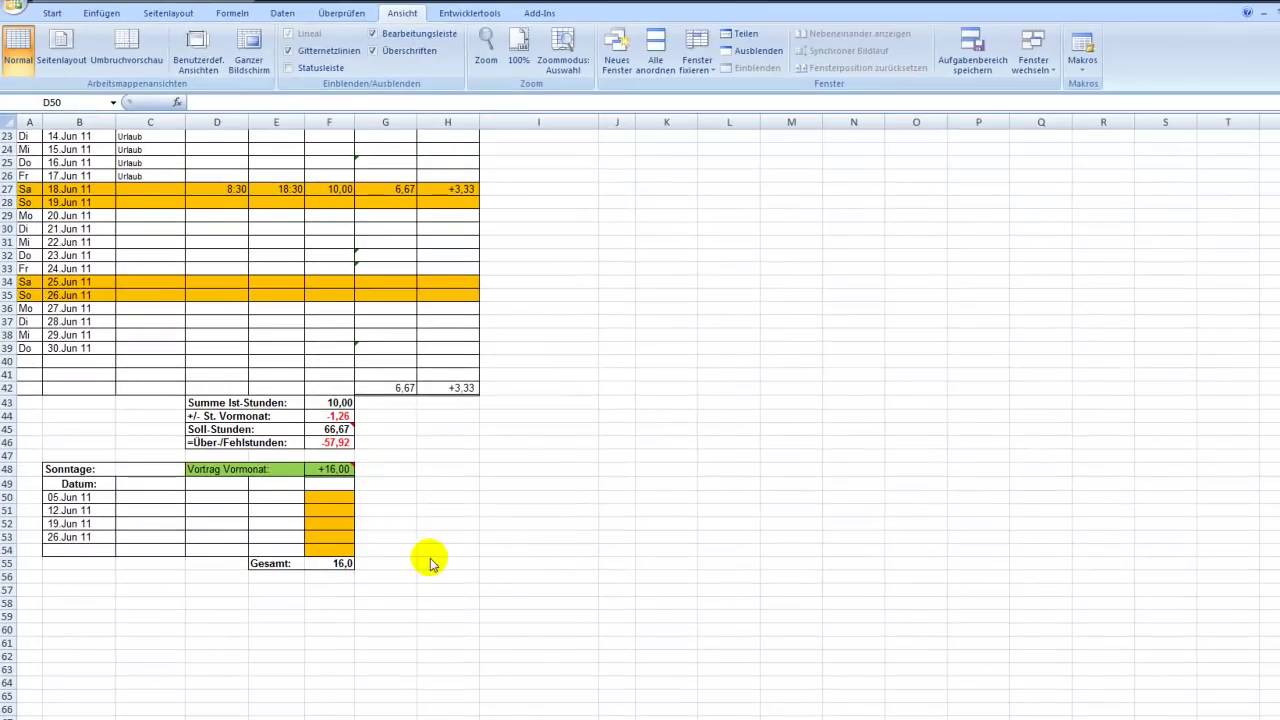
pyautogui.scroll(3, 429, 562)
pyautogui.scroll(1, 429, 557)
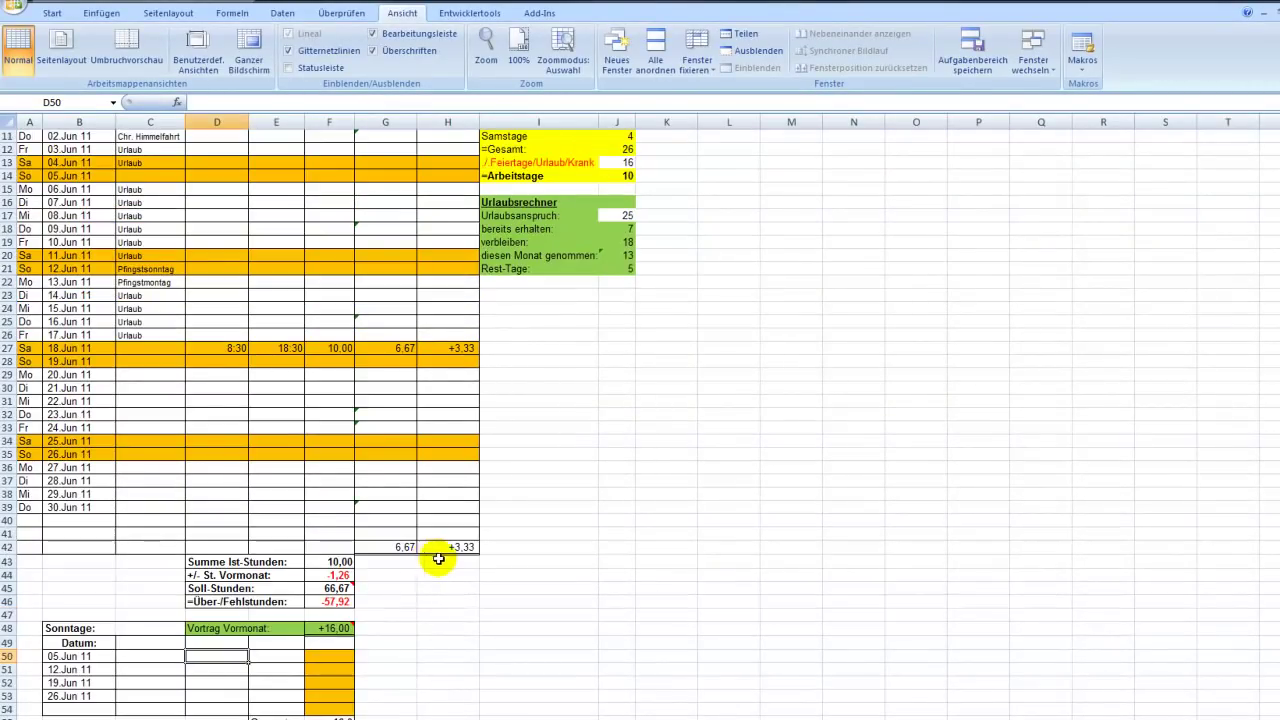
pyautogui.scroll(1, 559, 611)
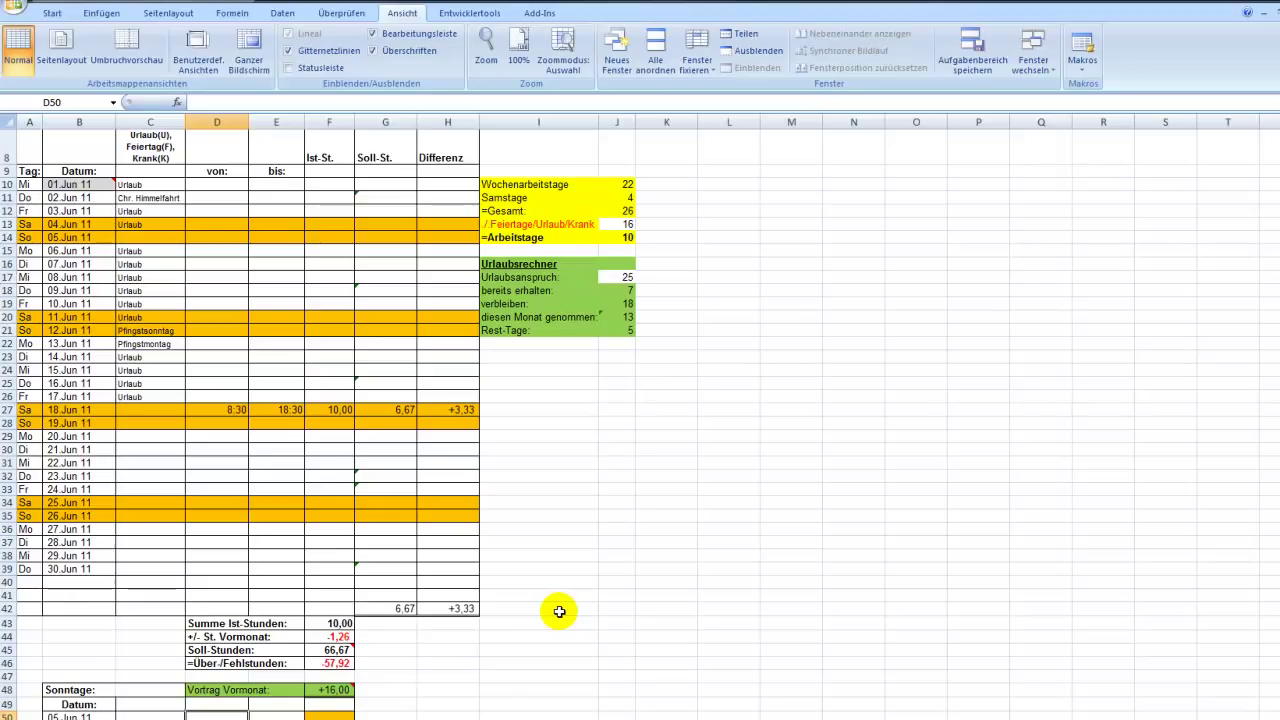
pyautogui.click(27, 171)
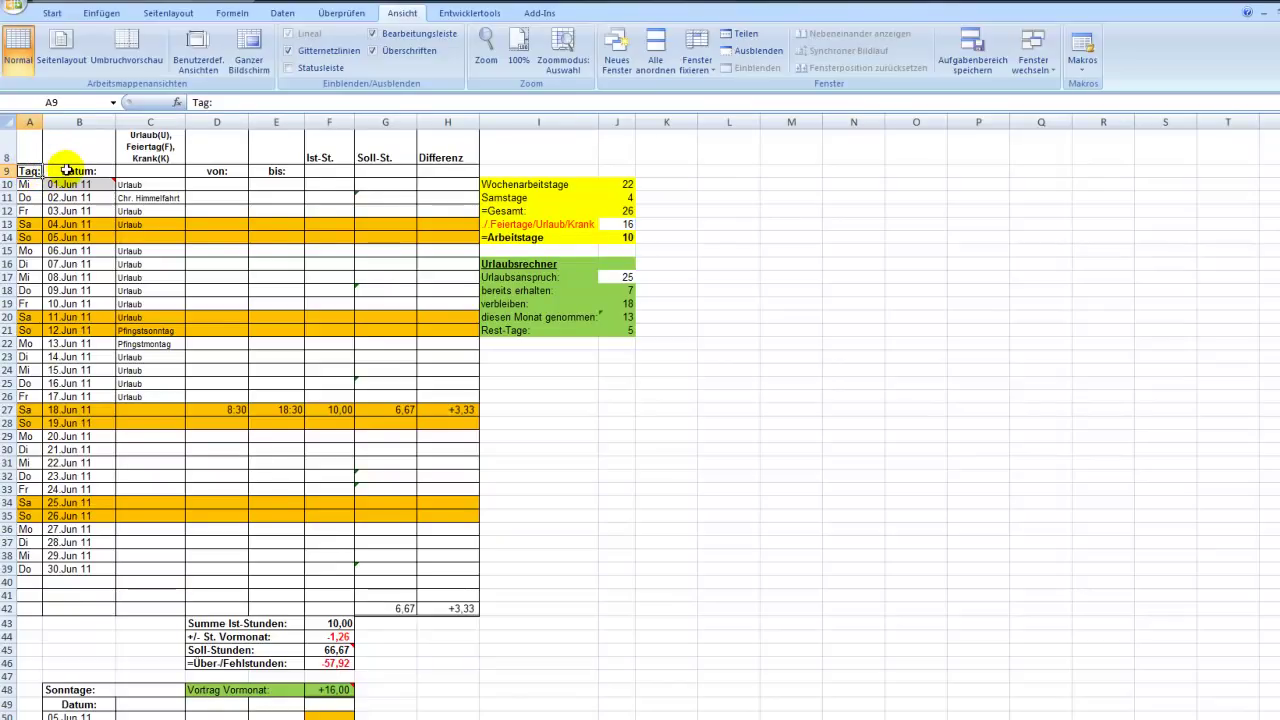
pyautogui.click(34, 636)
pyautogui.moveTo(336, 685)
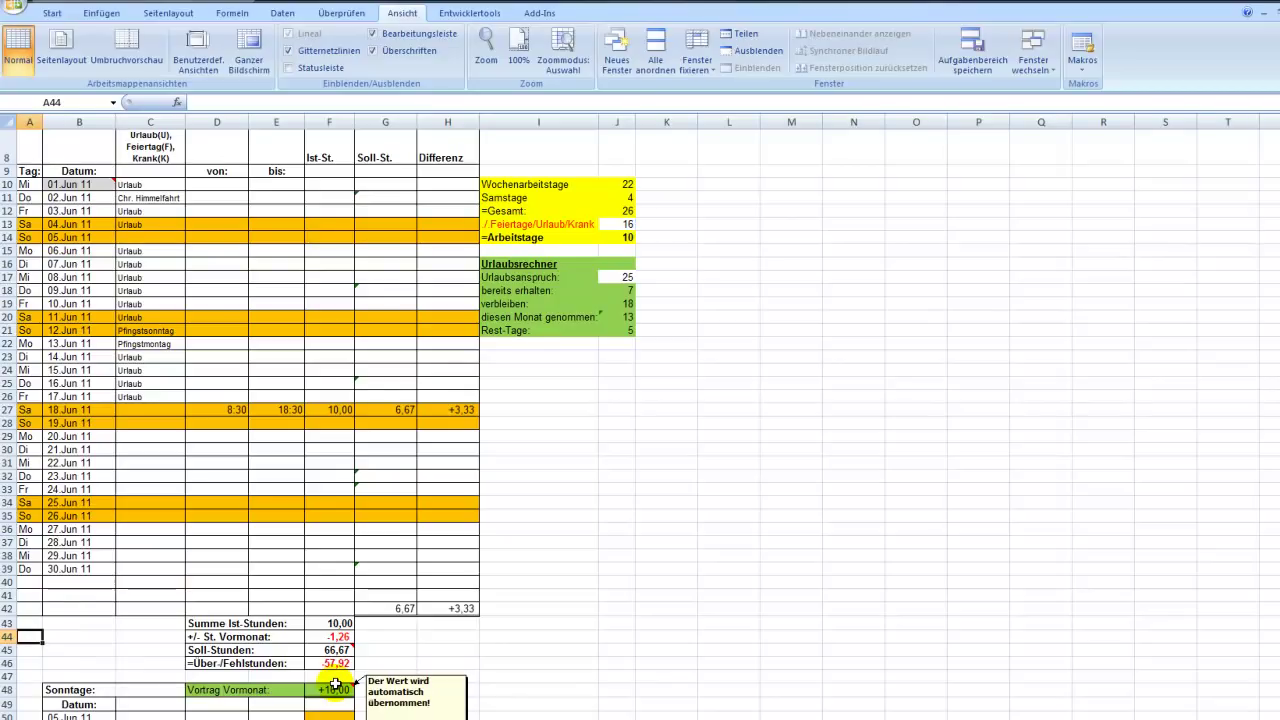
pyautogui.click(67, 704)
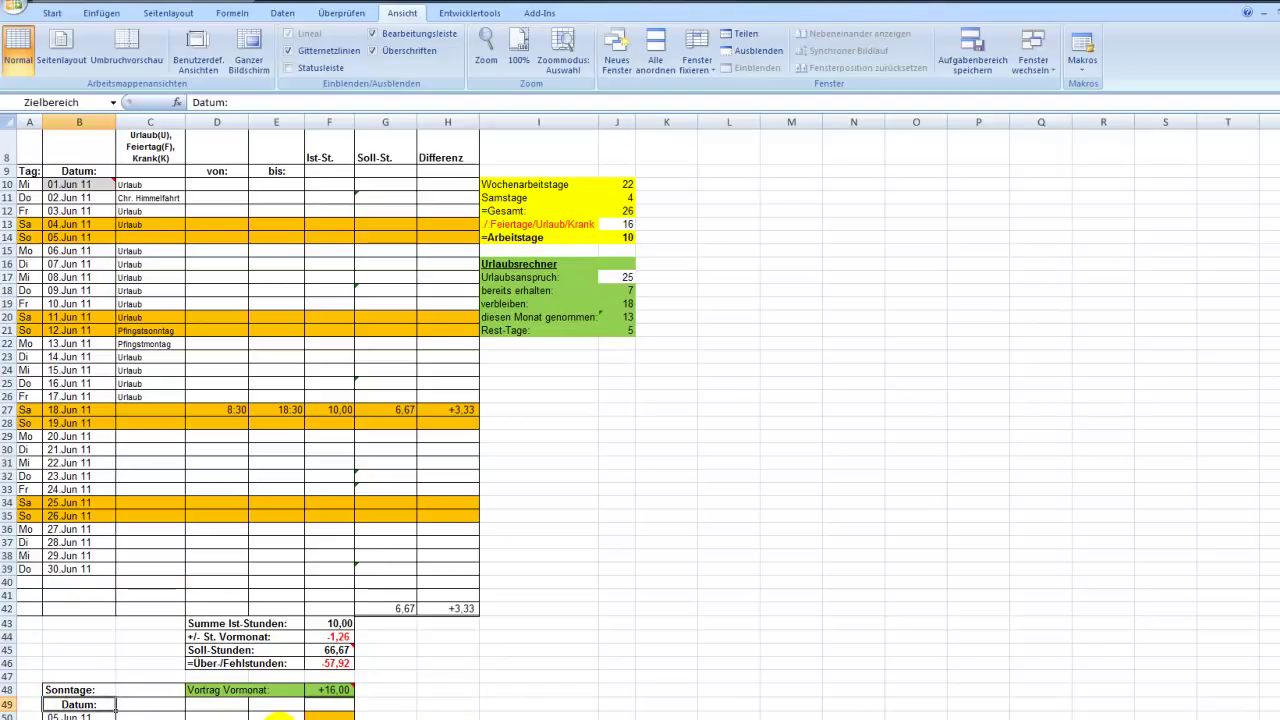